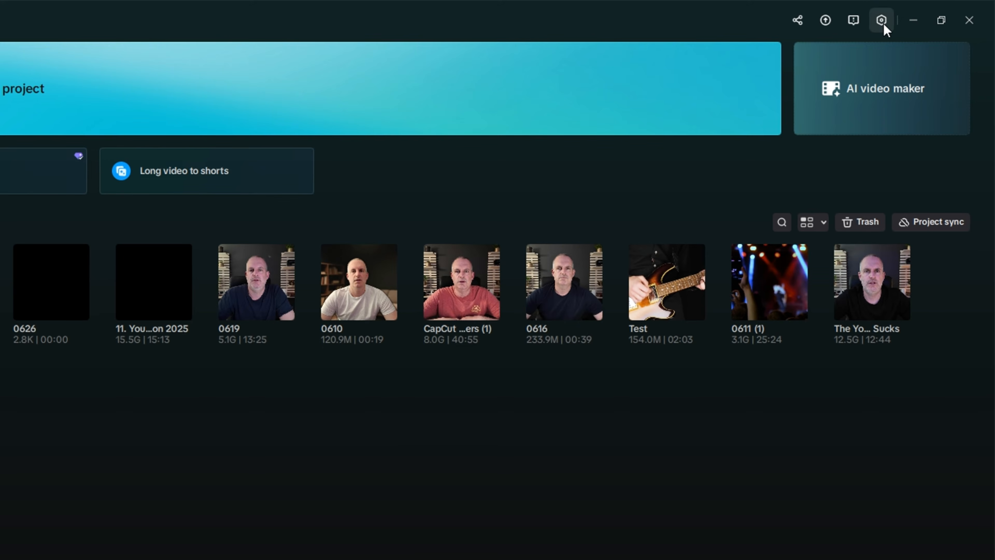
- Create a new project, rename it Remember in its project settings, save, and return to the home screen
click(882, 21)
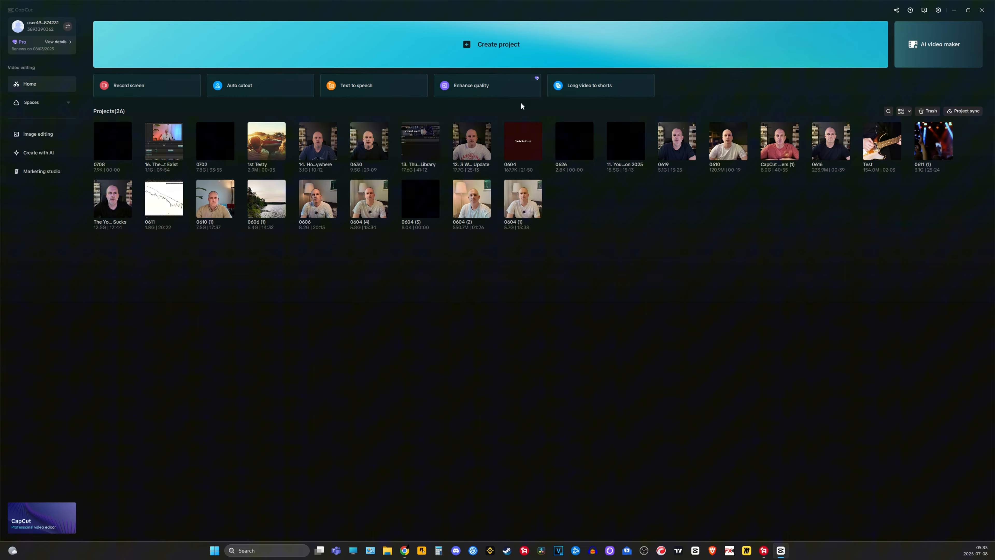
click(502, 49)
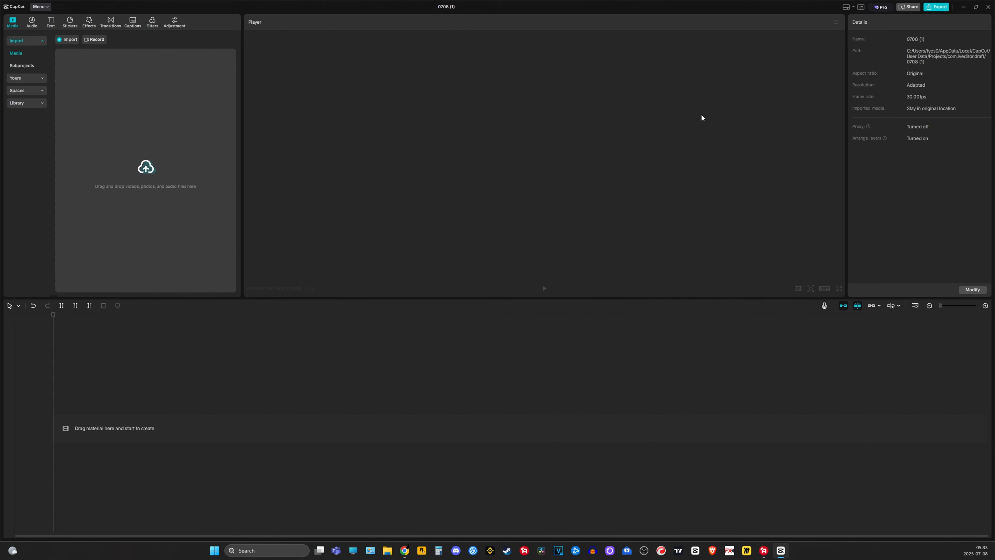
click(971, 290)
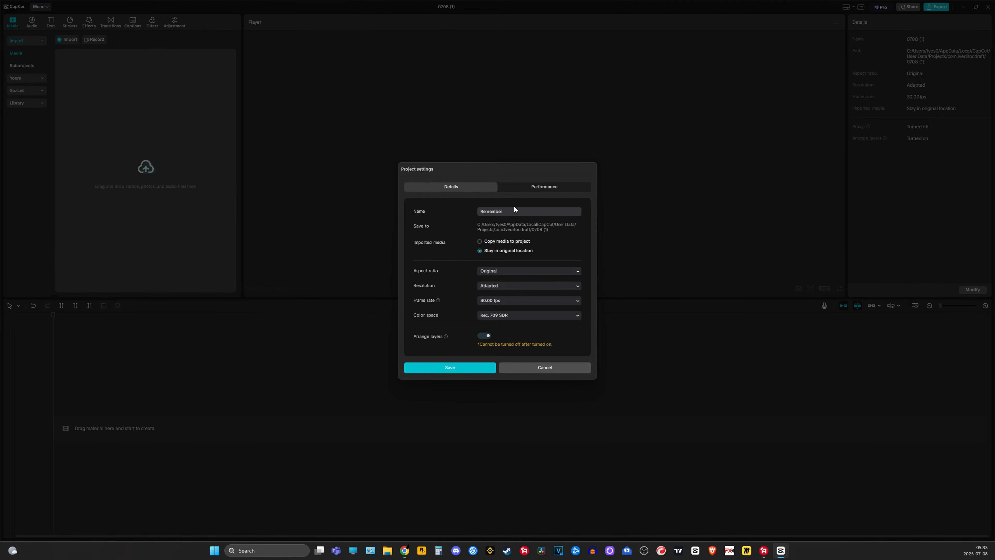
click(451, 367)
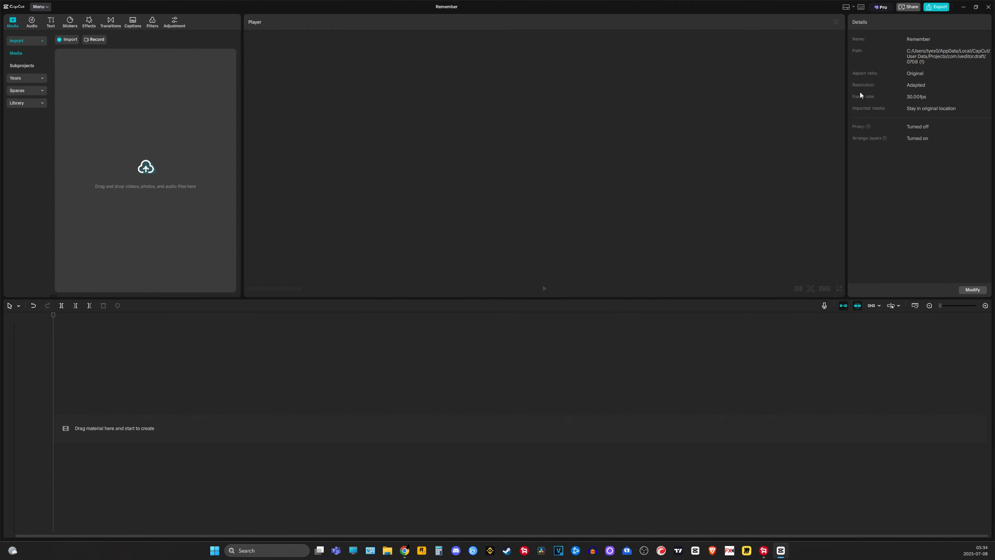
click(990, 14)
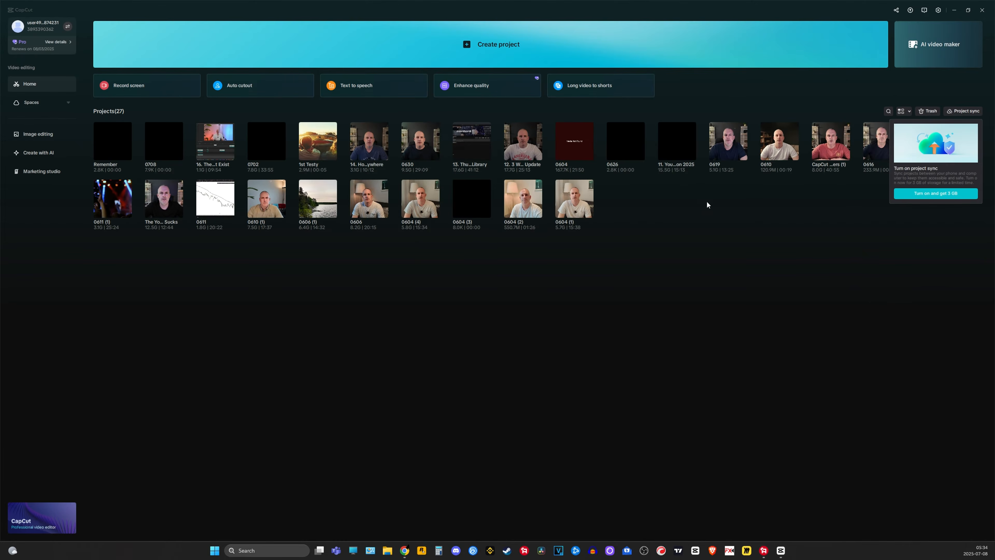
- Try to open the 0619 project and cancel the update request
click(722, 145)
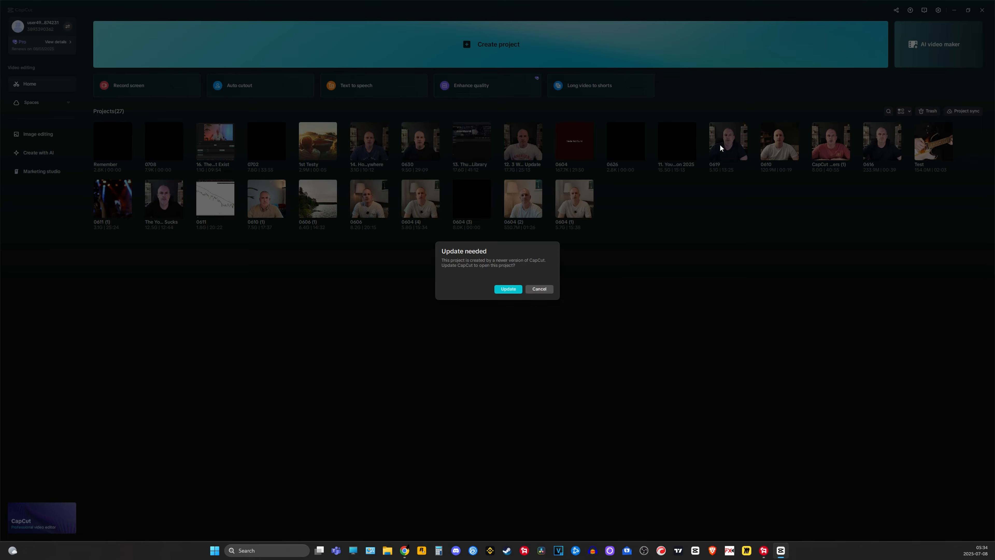
click(538, 289)
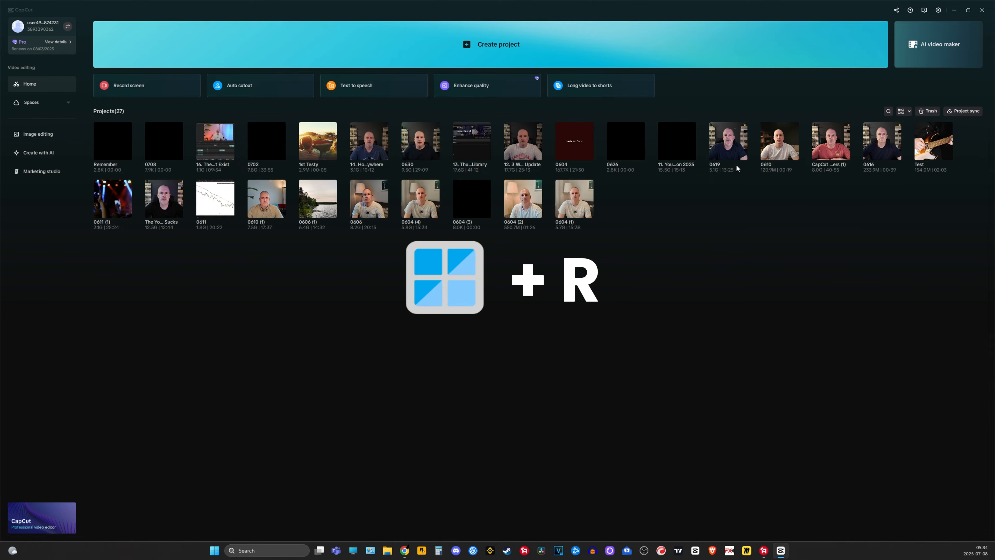
- Open %localappdata% through Run and go to CapCut > User Data > Projects > com.lveditor.draft > Remember
key(super+r)
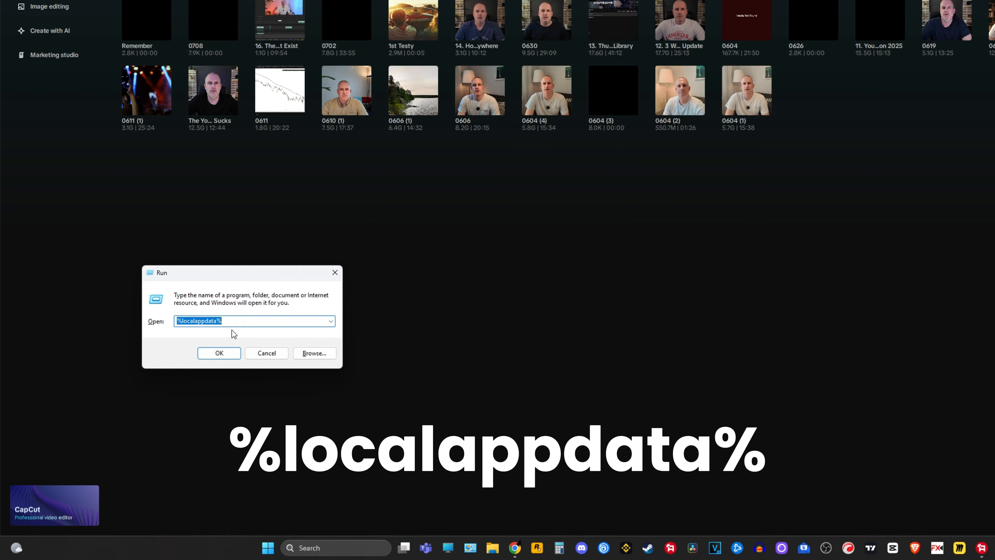
click(219, 352)
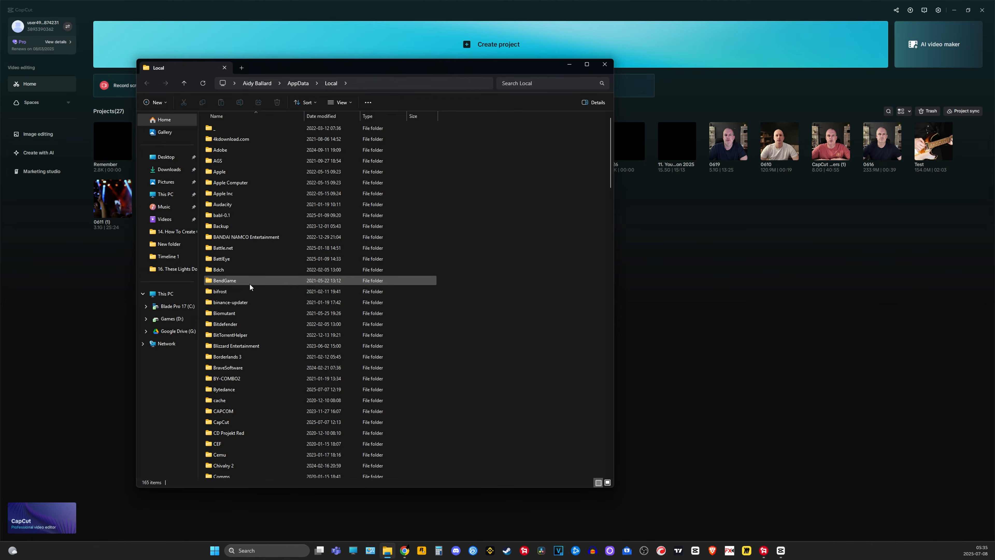
double_click(233, 422)
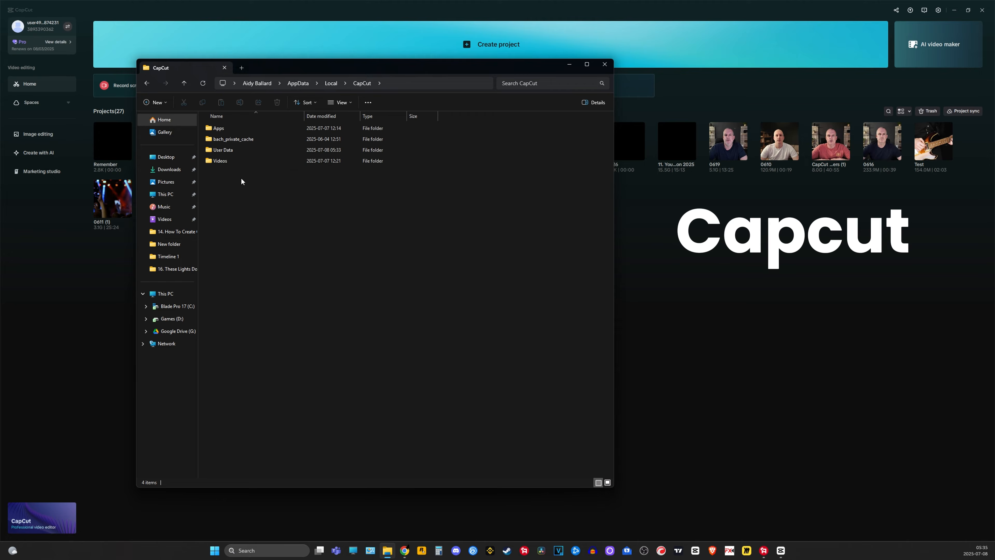
double_click(222, 151)
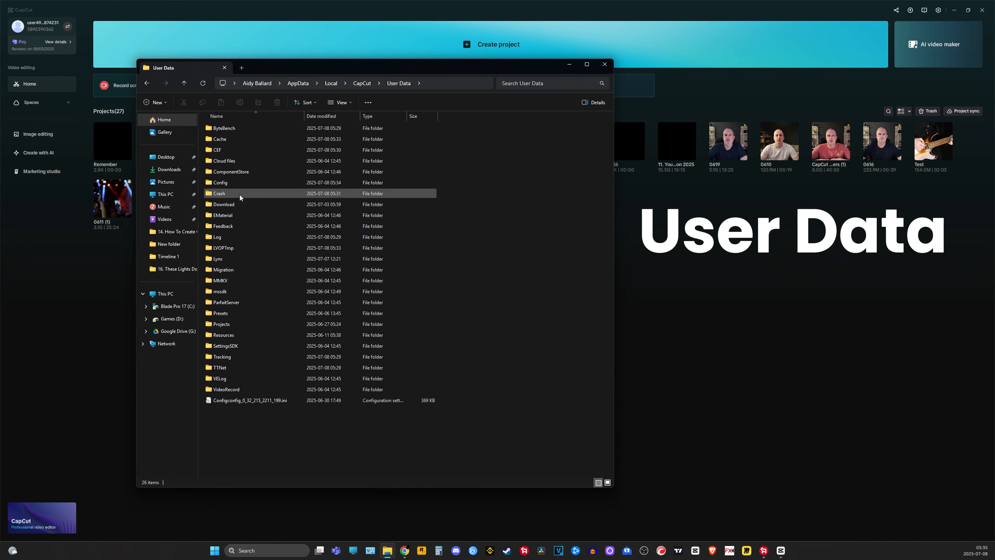
double_click(237, 323)
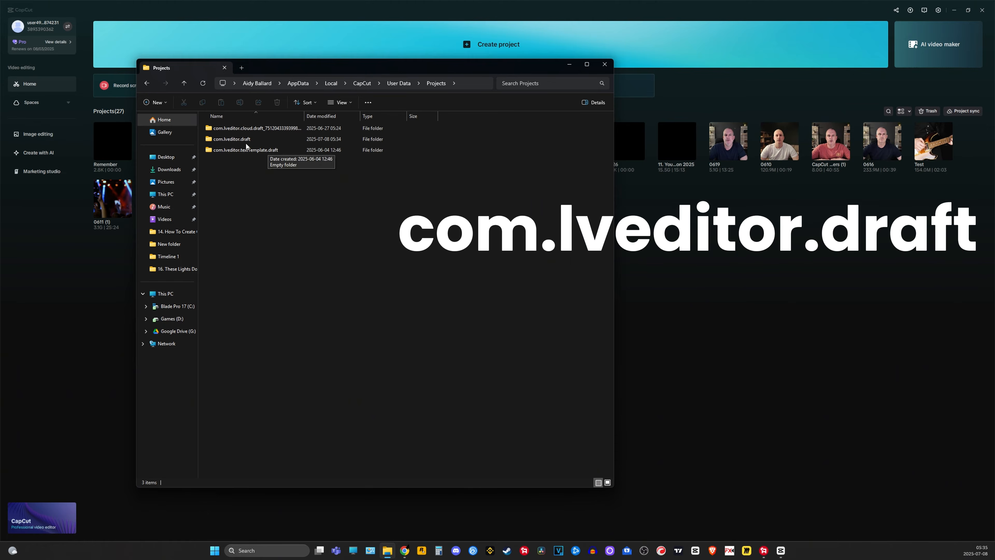
mouse_move(251, 139)
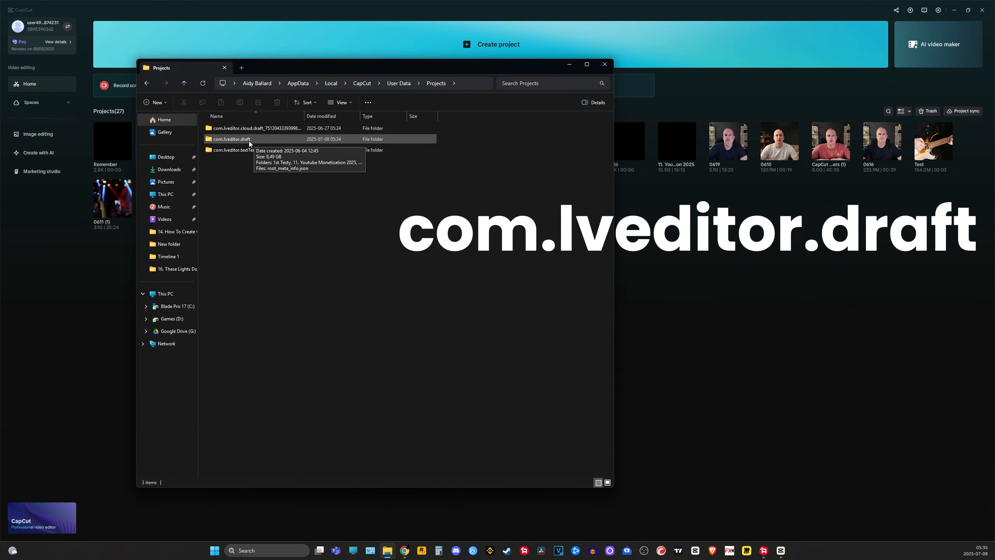
double_click(249, 140)
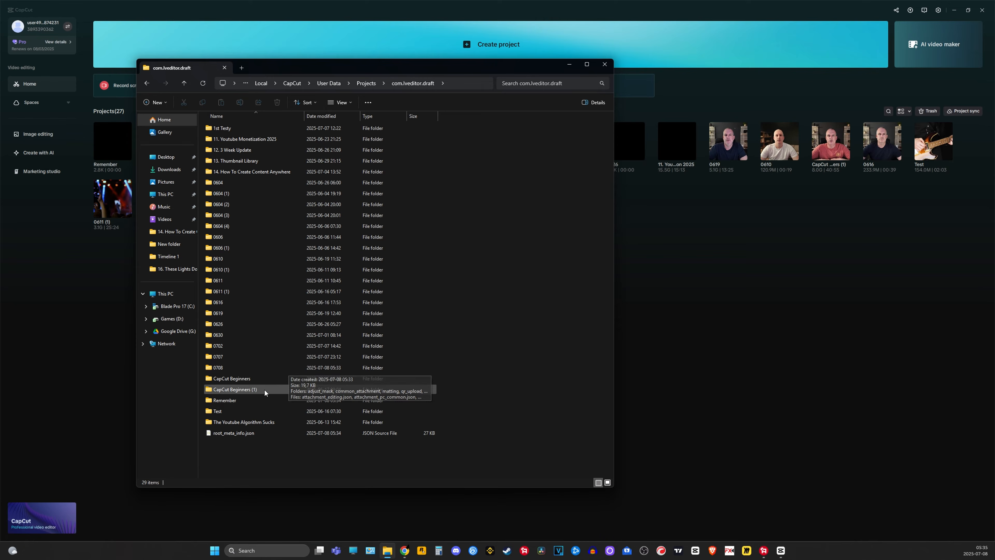
double_click(234, 401)
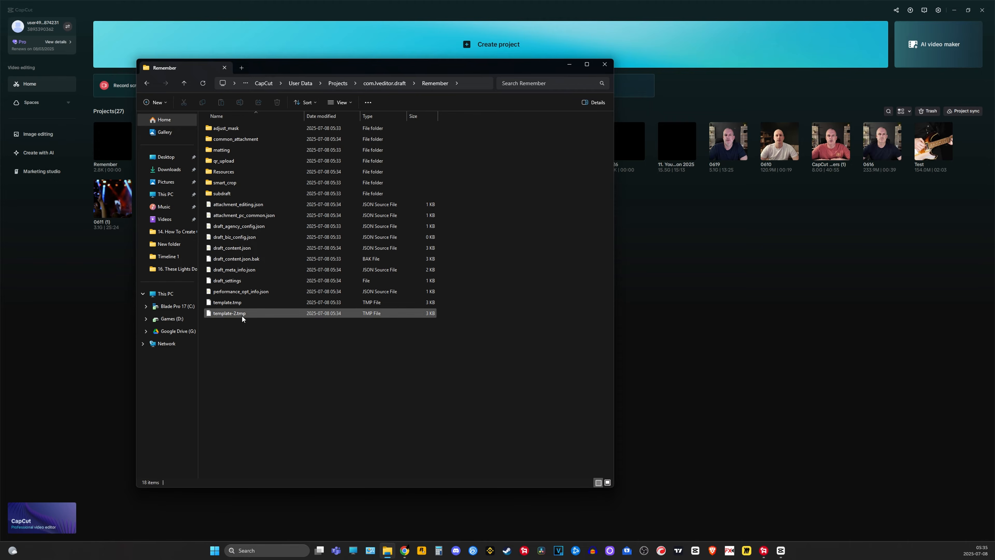
- Open the Remember project's draft_content.json file in Notepad
mouse_move(239, 249)
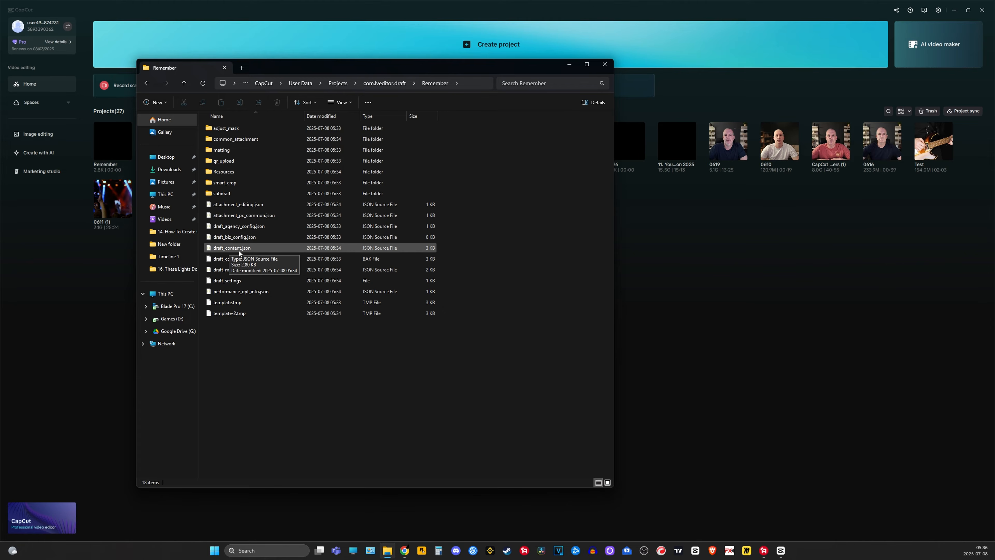
click(270, 246)
right_click(254, 248)
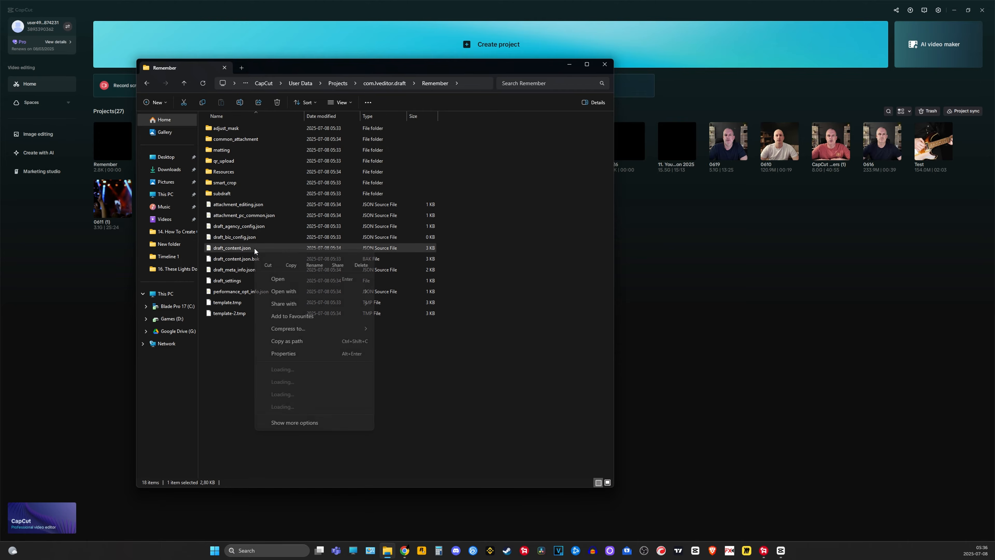
mouse_move(295, 292)
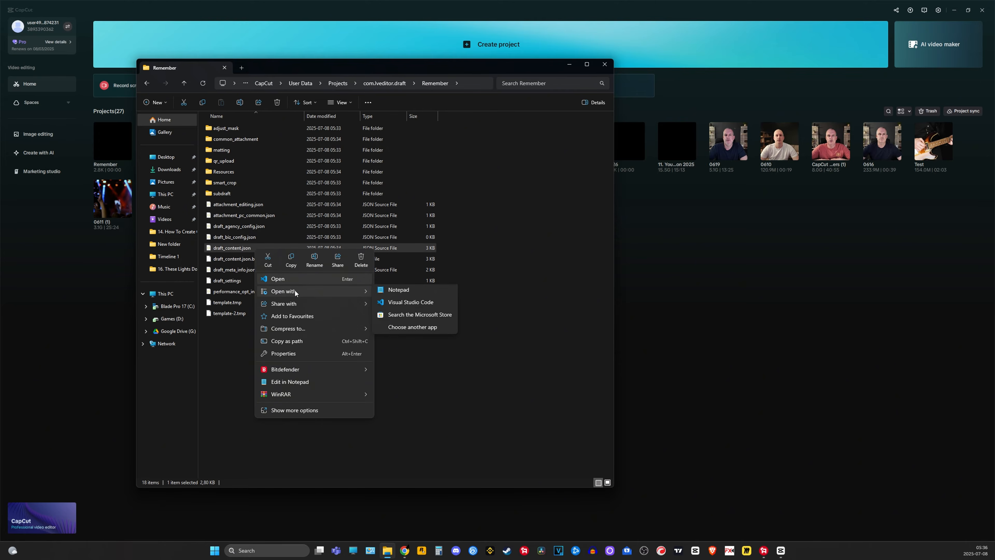
click(392, 293)
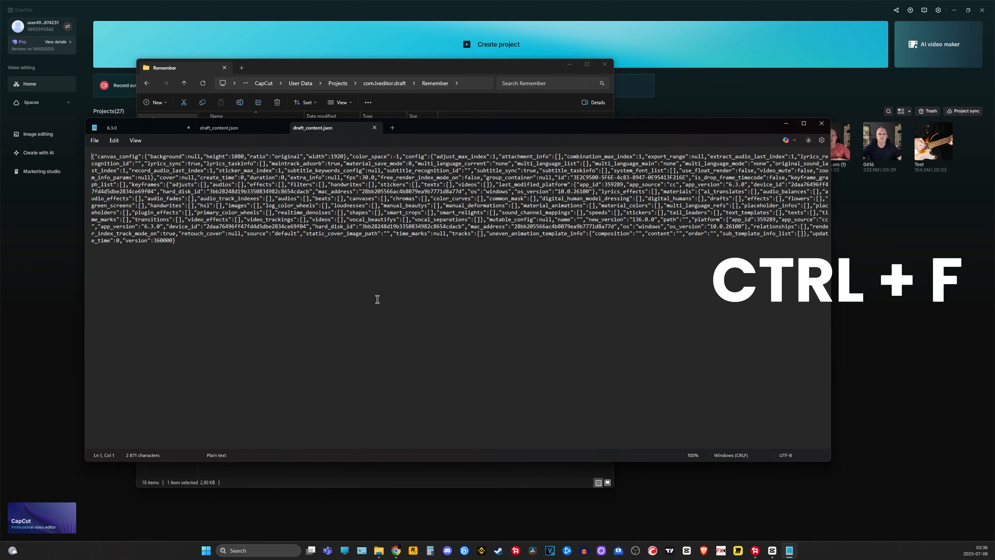
- Find app_version in draft_content.json and copy its value, 6.3.0, into a new Notepad tab
key(ctrl+f)
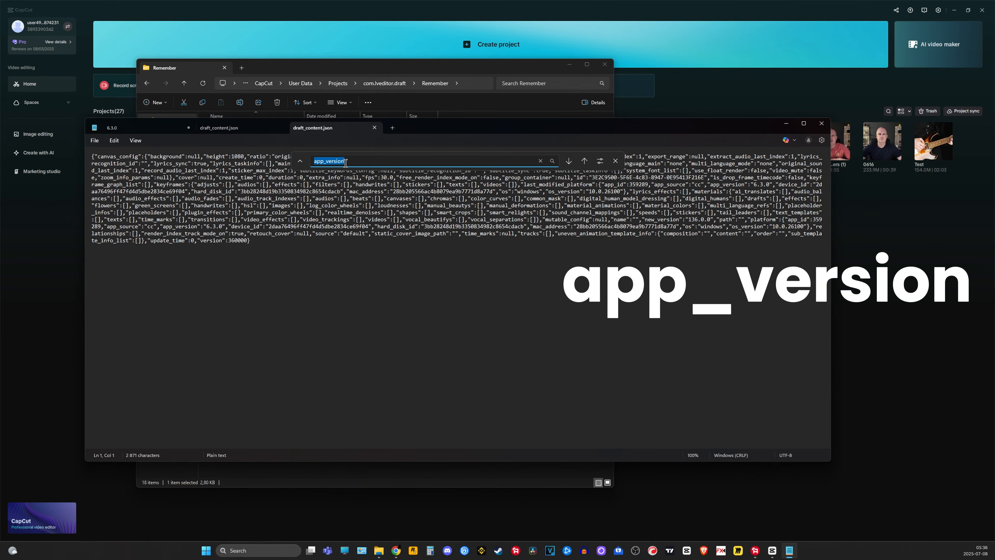
click(583, 161)
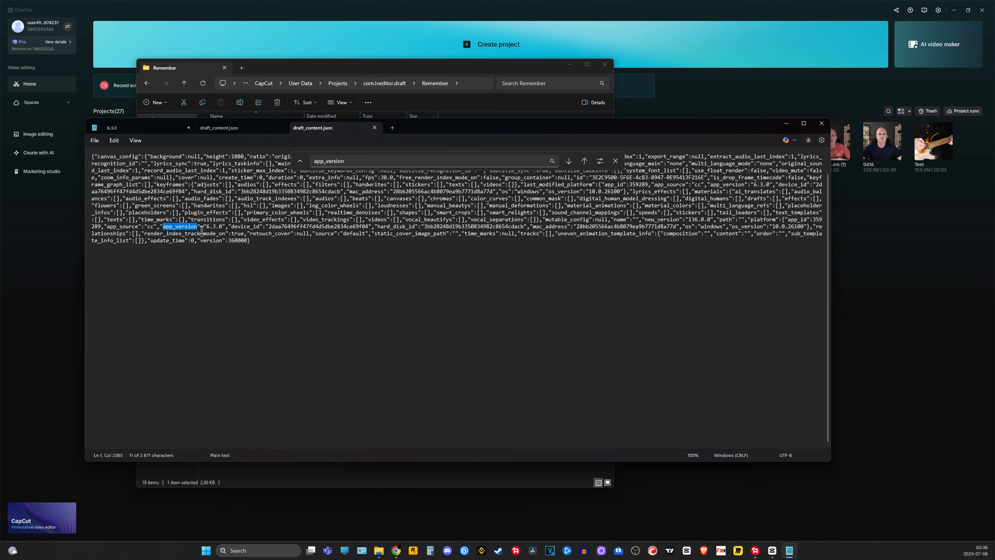
drag(206, 226, 222, 226)
right_click(213, 226)
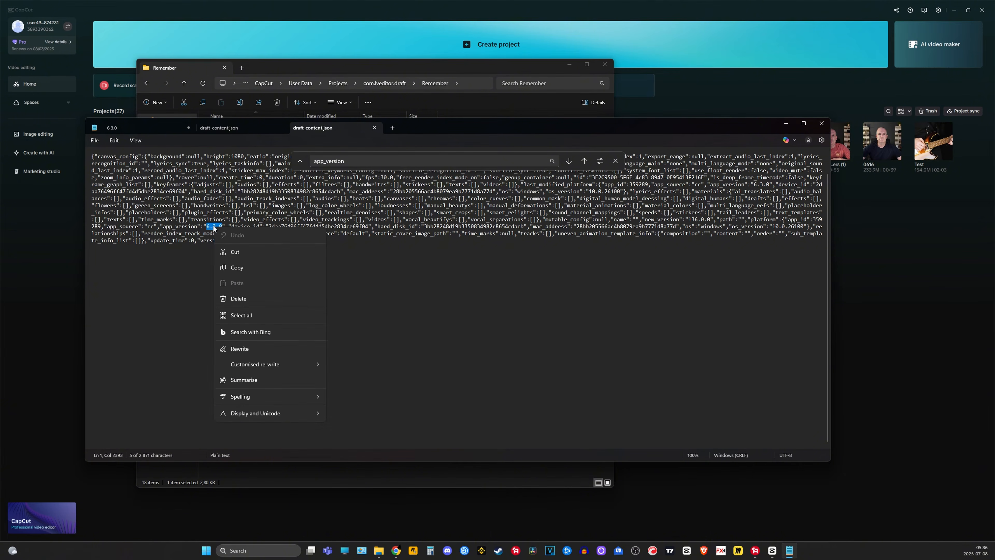
click(249, 270)
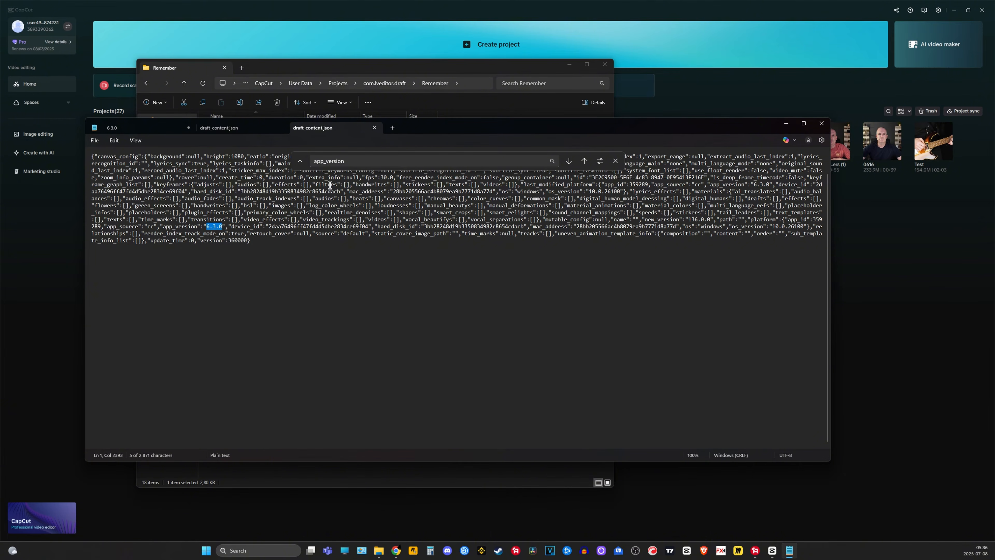
click(391, 127)
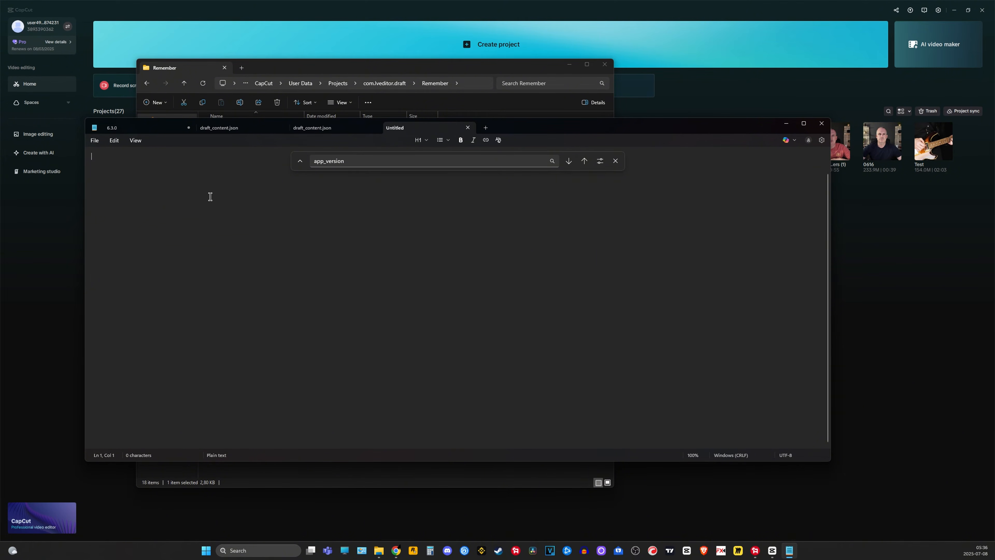
key(ctrl+v)
- Find new_version in the Remember project's draft_content.json and copy its value, 136.0.0, onto a new line below 6.3.0 in the notes
click(328, 128)
key(BackSpace)
key(BackSpace)
key(BackSpace)
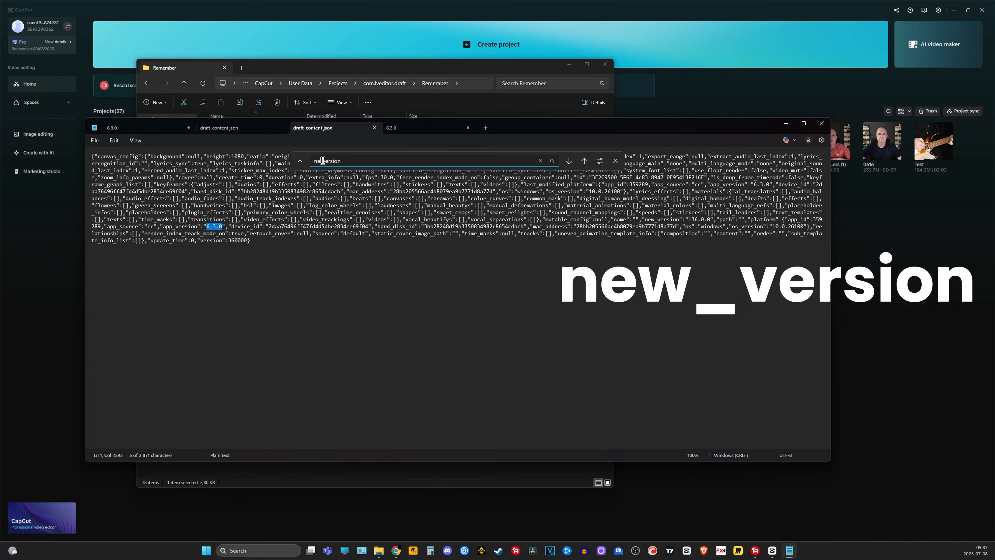
text(new)
click(585, 161)
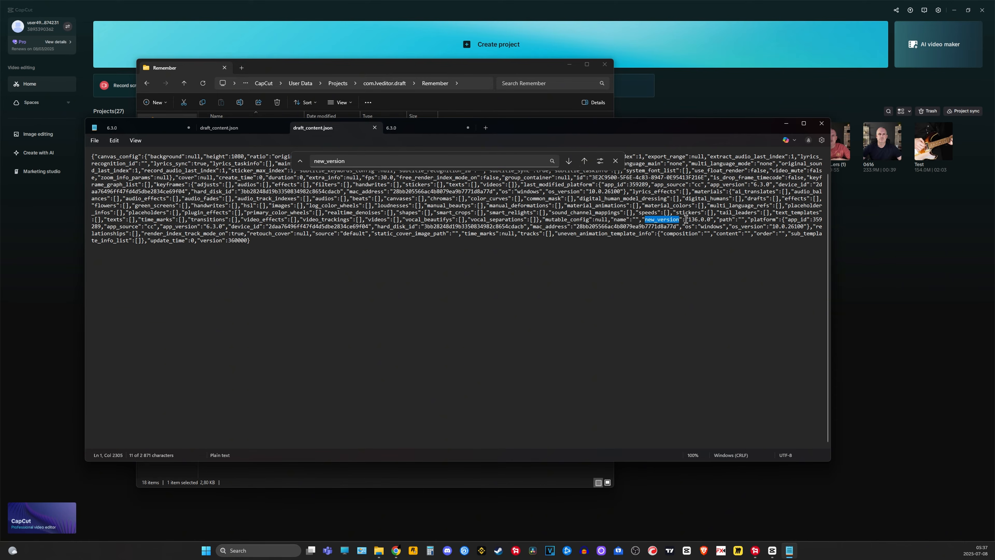
drag(688, 220, 710, 220)
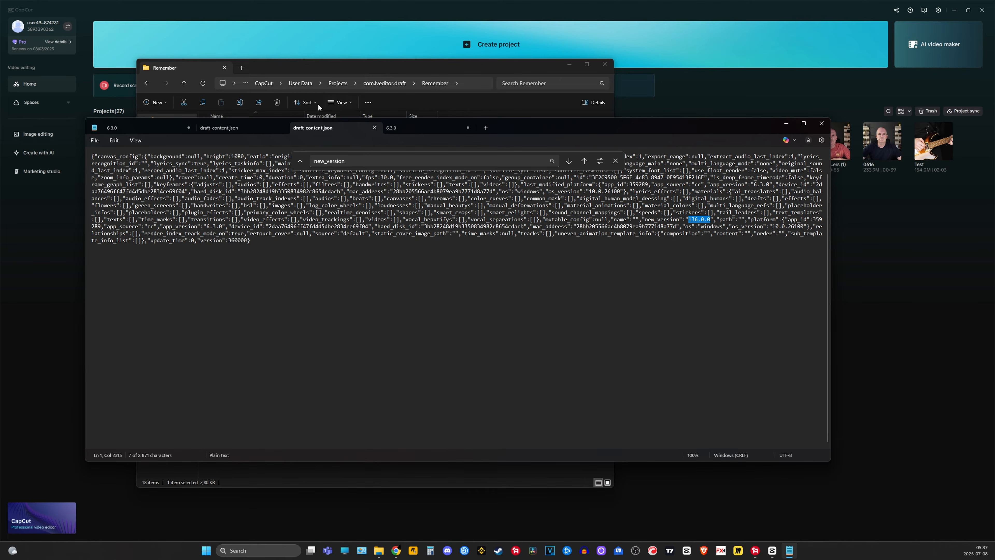
click(428, 131)
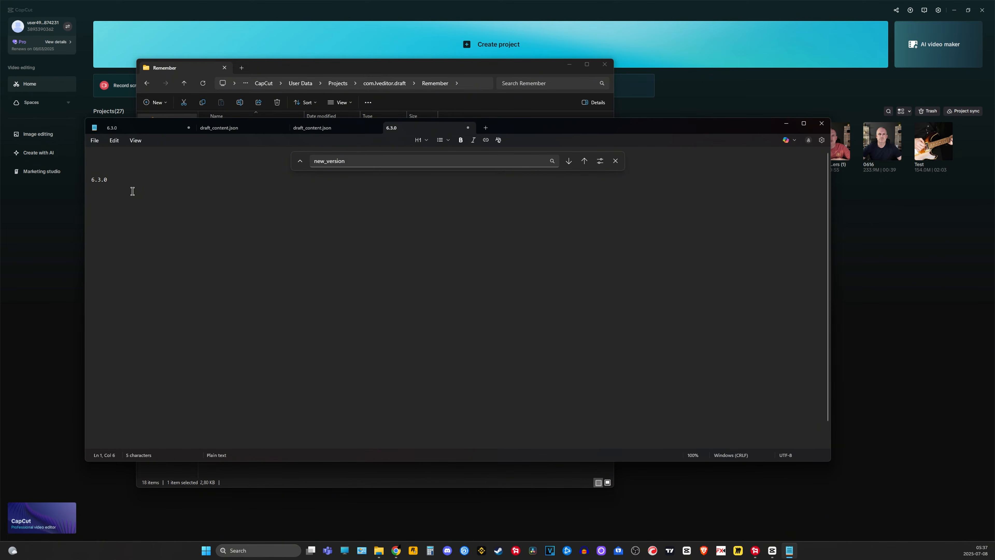
key(Return)
key(ctrl+v)
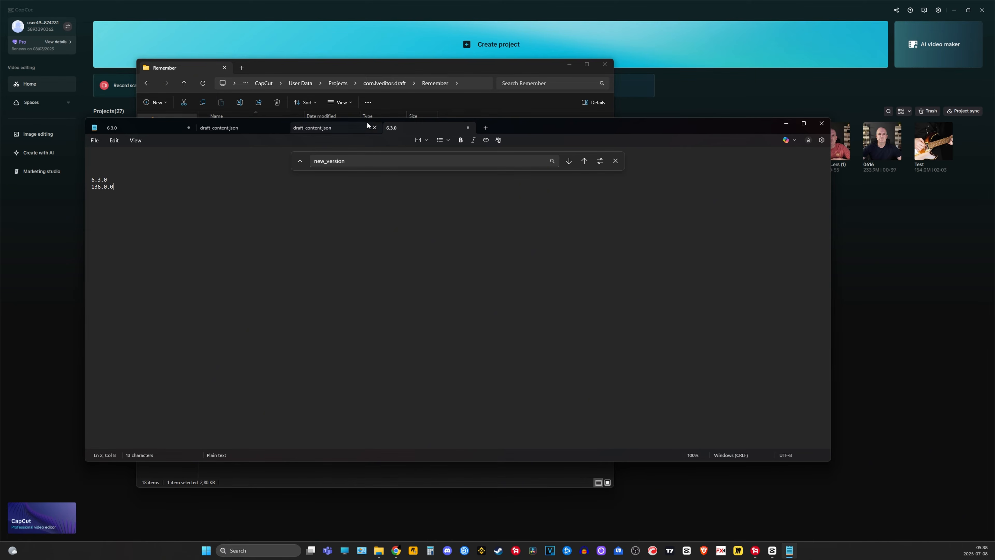
- Switch back to File Explorer and open the 0619 project folder inside com.lveditor.draft
click(462, 100)
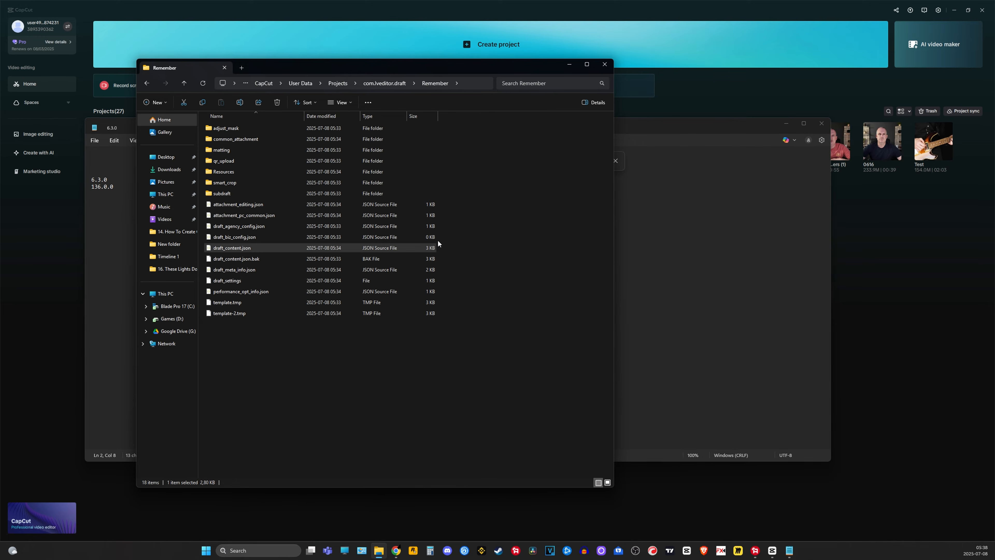
click(336, 84)
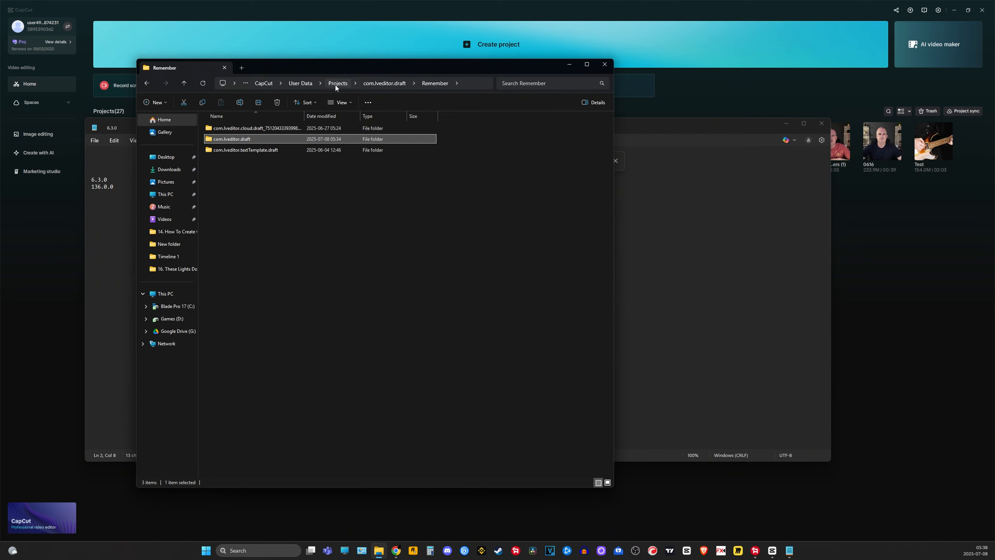
double_click(260, 139)
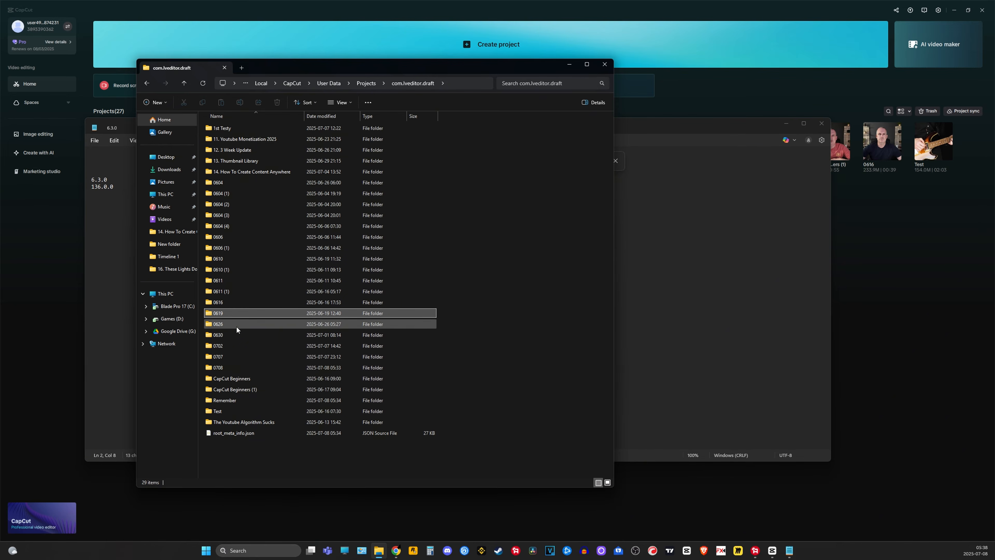
click(228, 310)
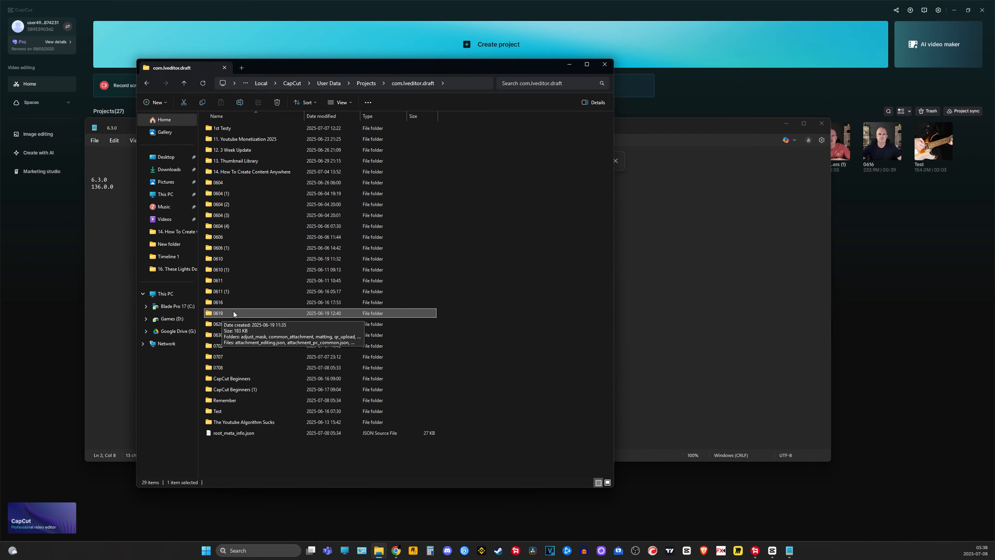
double_click(232, 312)
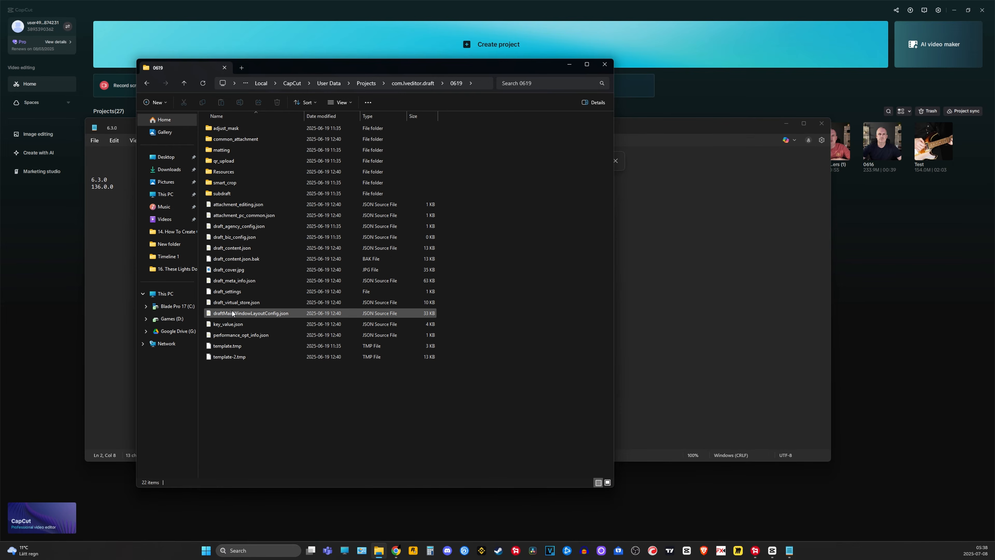
- Open the 0619 project's draft_content.json file in Notepad
click(224, 251)
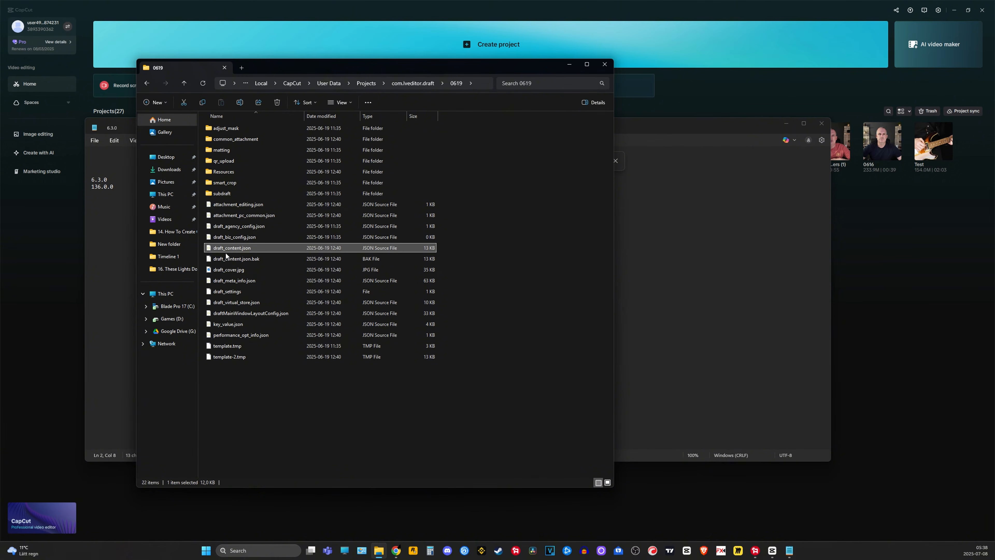
right_click(267, 248)
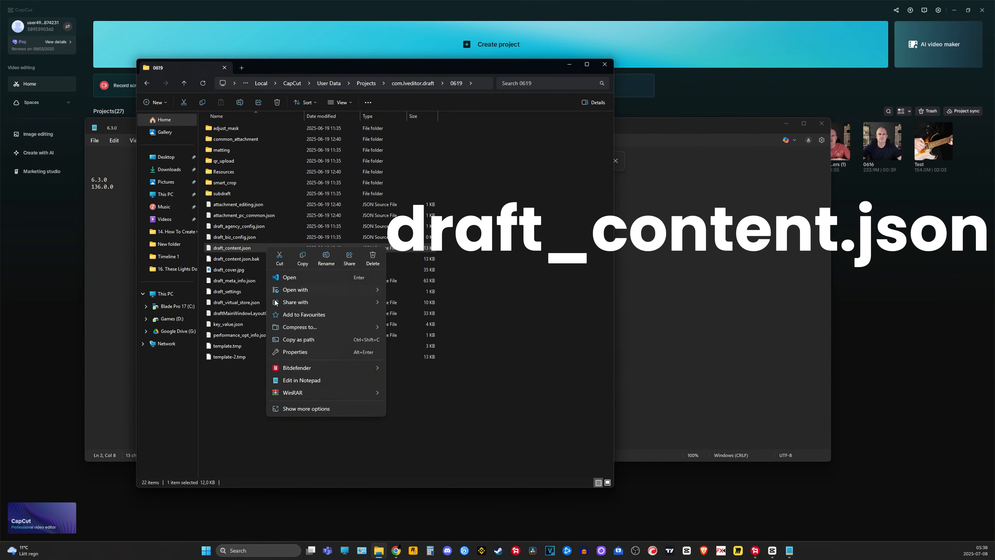
click(295, 380)
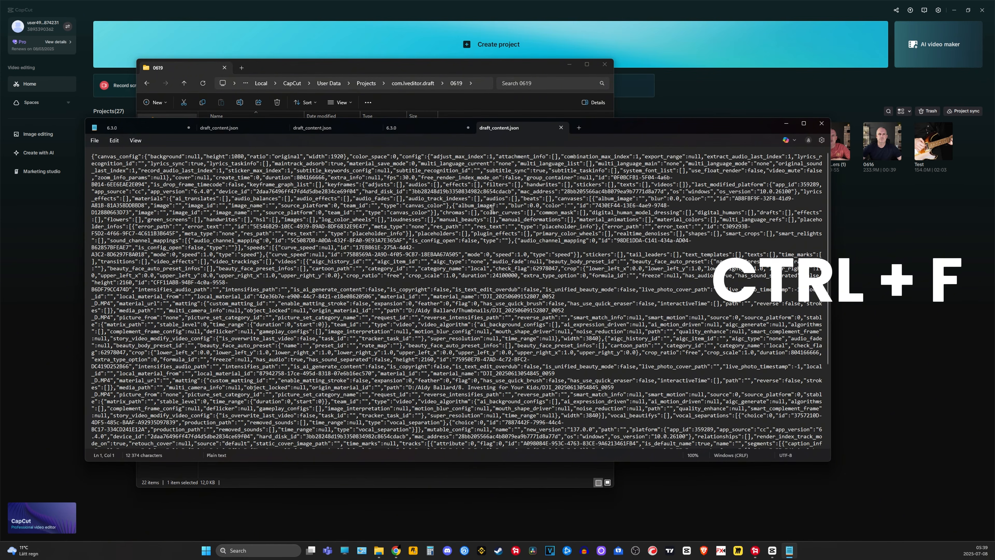
- Find new_version in the 0619 project's draft_content.json and replace its value with 136.0.0 from the notes
key(ctrl+f)
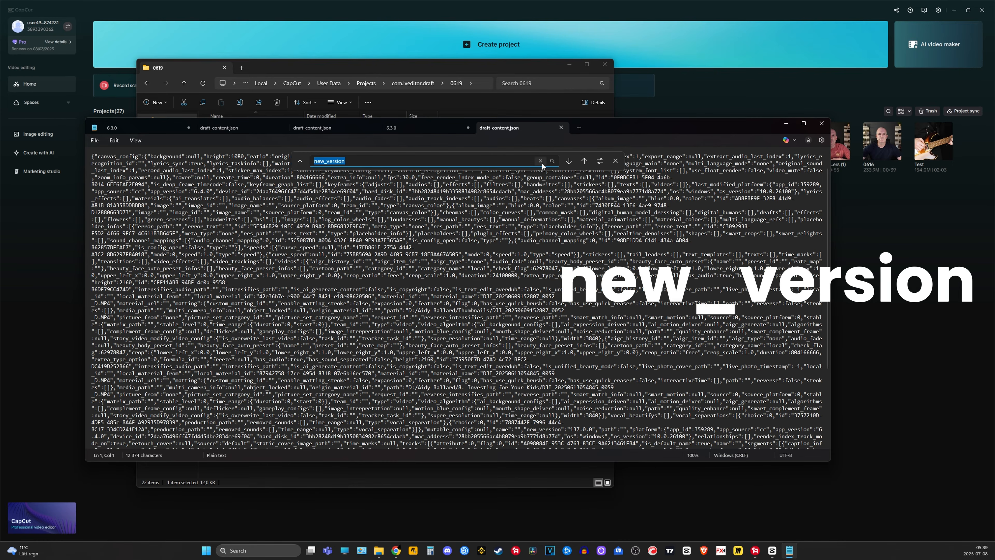
click(585, 162)
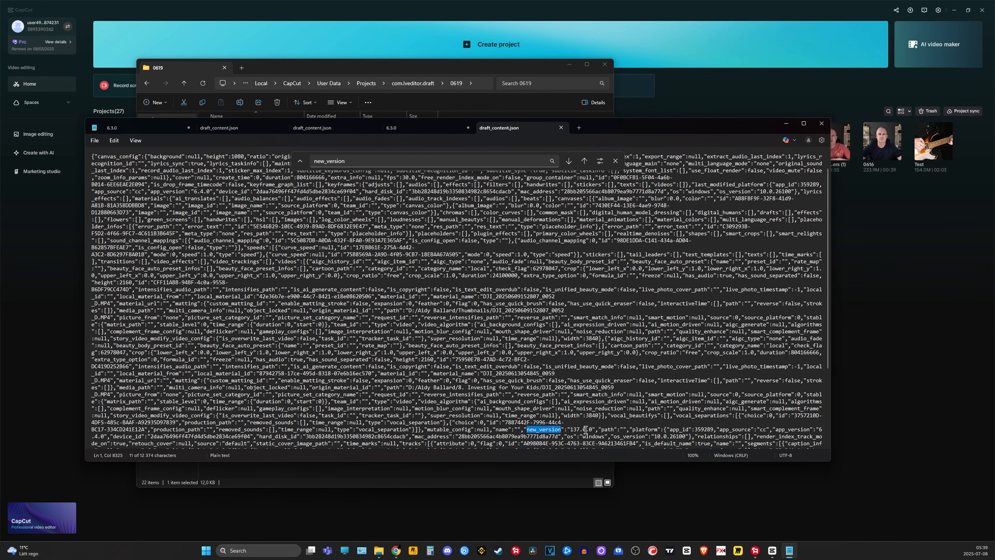
click(420, 131)
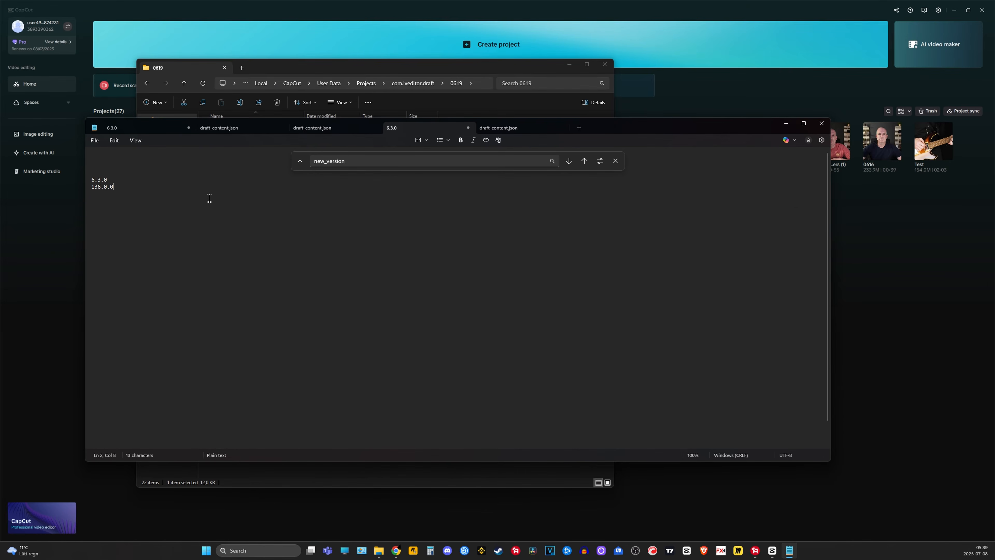
drag(115, 190, 92, 192)
click(497, 128)
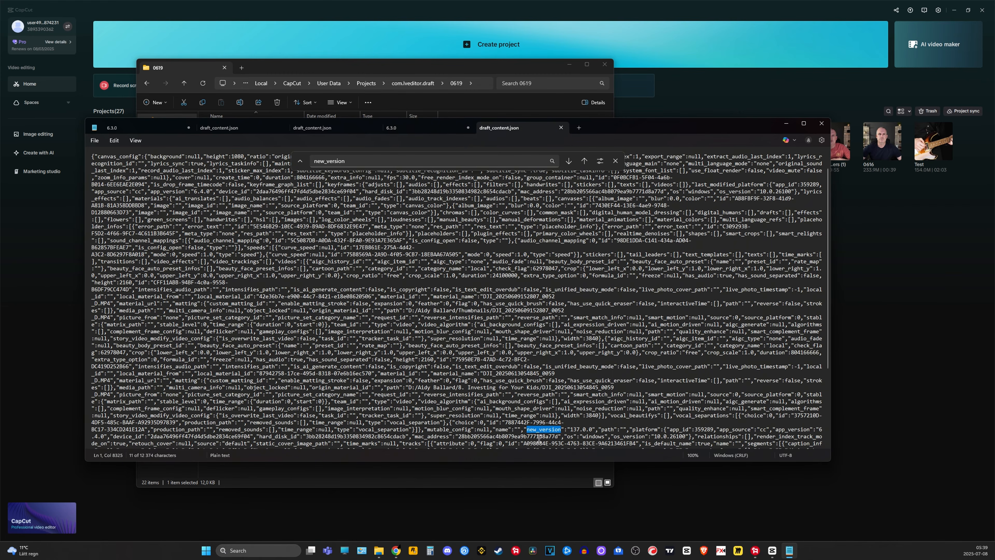
drag(592, 429, 572, 432)
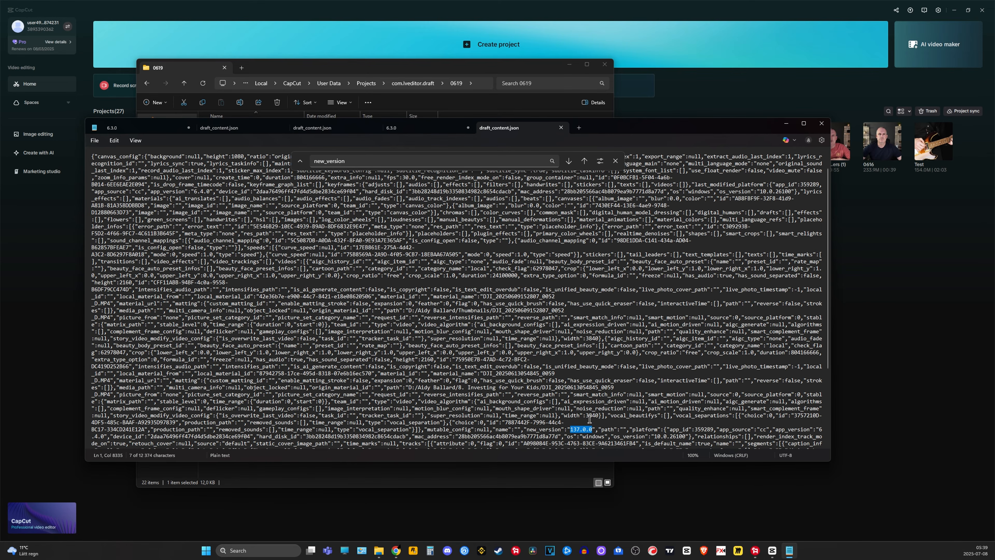
text(136.0.0)
- Search the 0619 project's draft_content.json for any further occurrences of new_version
click(584, 162)
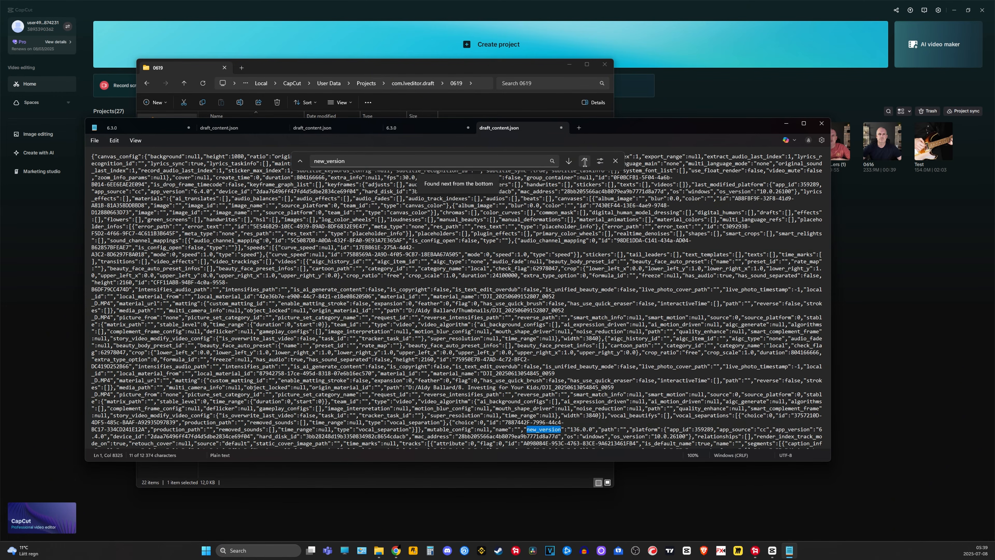
click(584, 161)
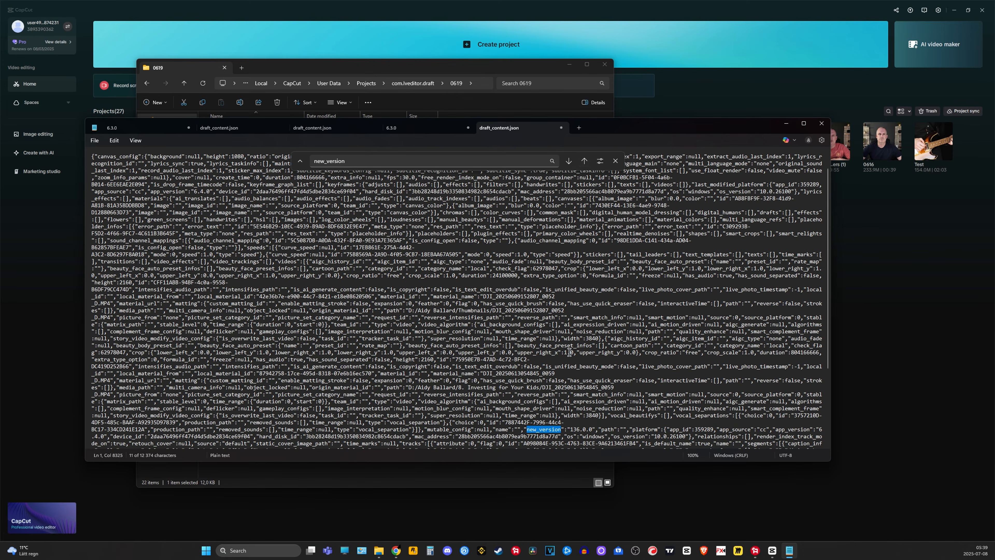
click(586, 164)
click(584, 160)
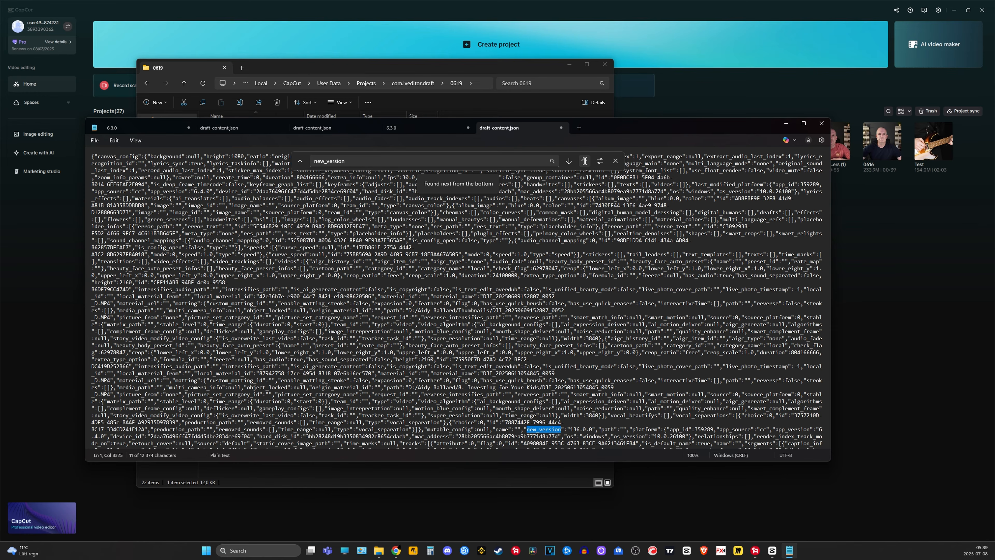
click(585, 161)
click(585, 160)
- Copy 6.3.0 from the notes and replace the first app_version value in the 0619 project's draft_content.json with it
click(419, 128)
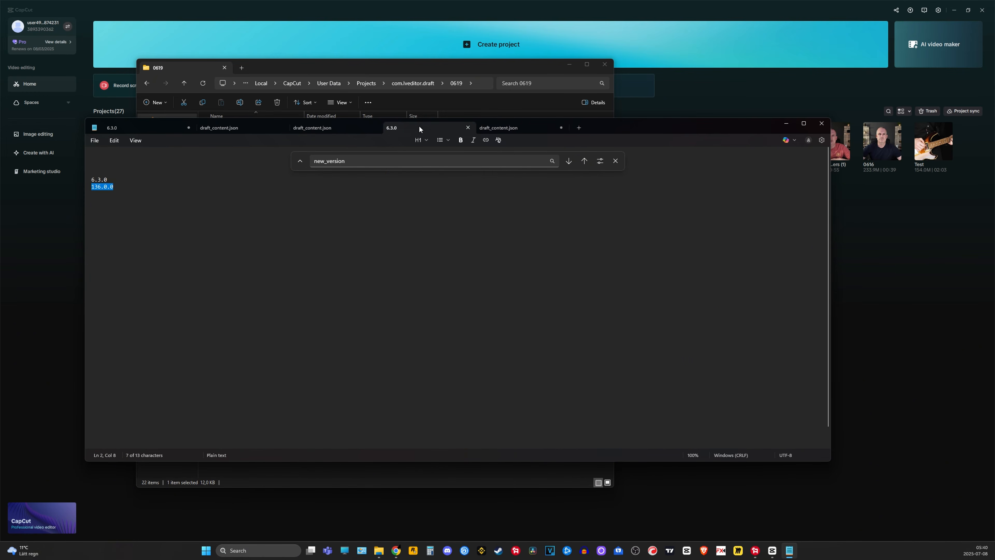
click(107, 180)
drag(107, 179, 92, 180)
key(ctrl+c)
click(511, 128)
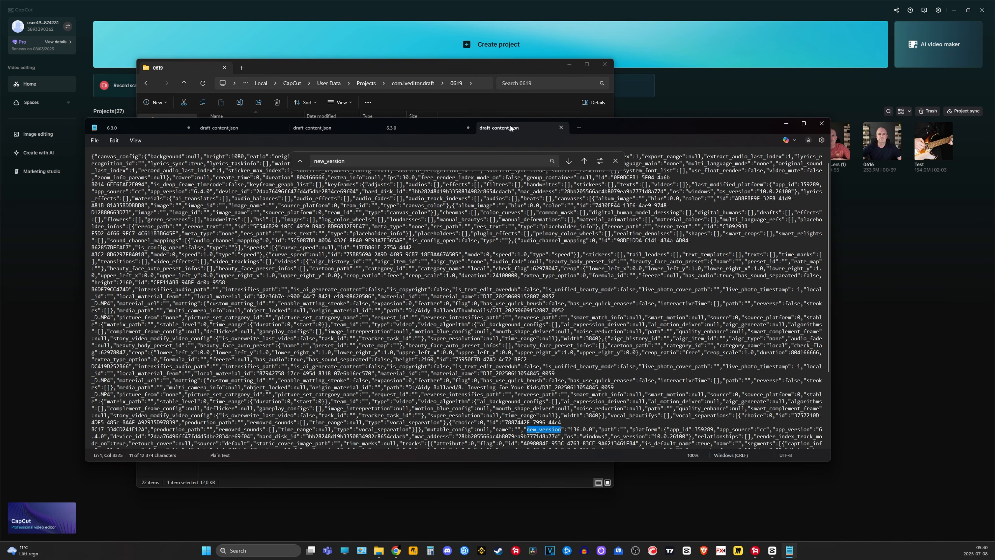
click(325, 161)
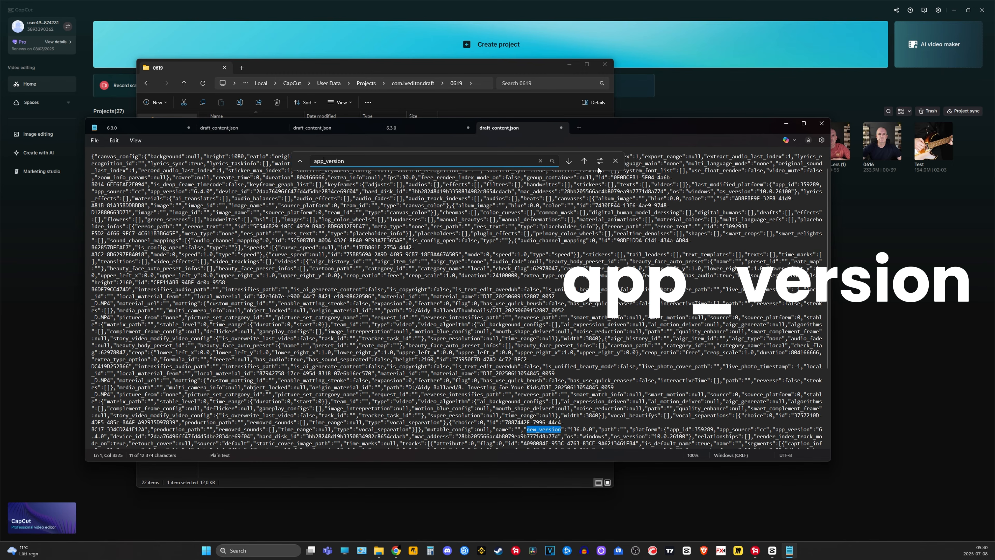
click(584, 161)
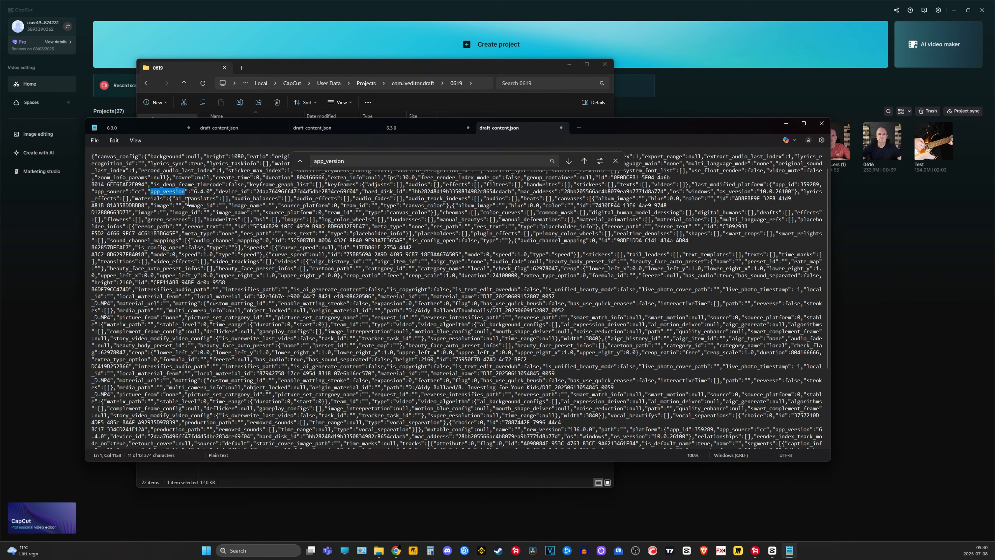
drag(209, 192, 196, 195)
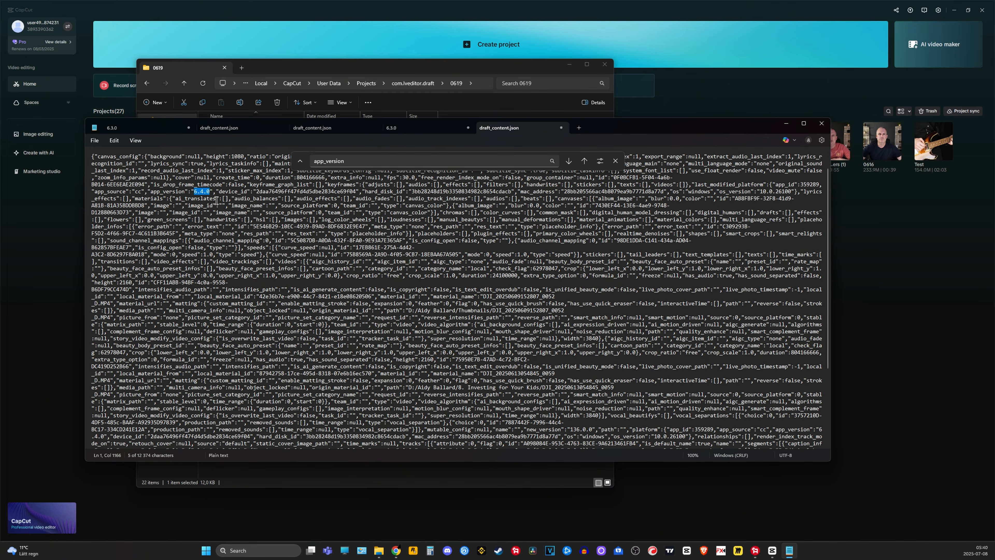
text(6.3.0)
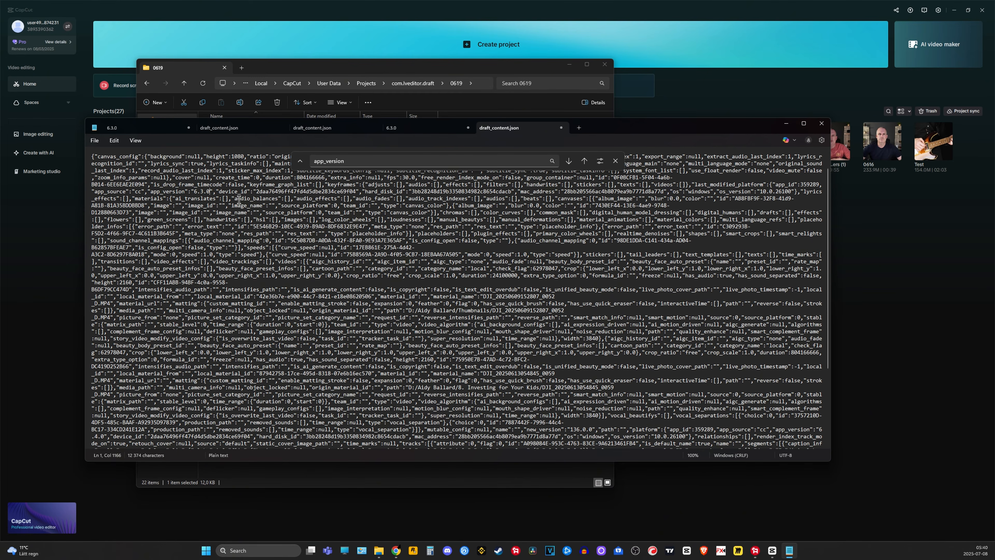
- Find the other app_version entry, in the platform section after new_version, and replace its value with 6.3.0
click(583, 161)
click(583, 161)
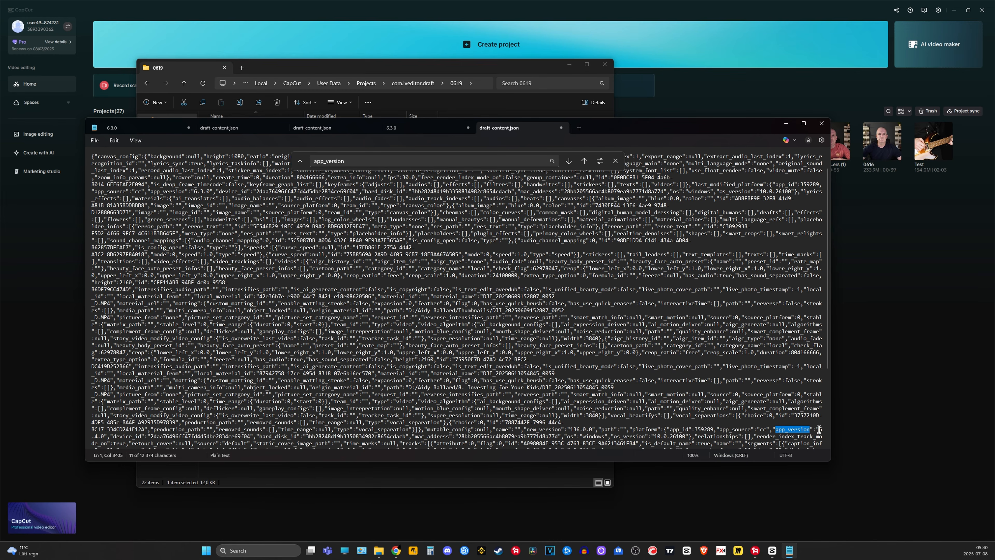
drag(819, 429, 105, 328)
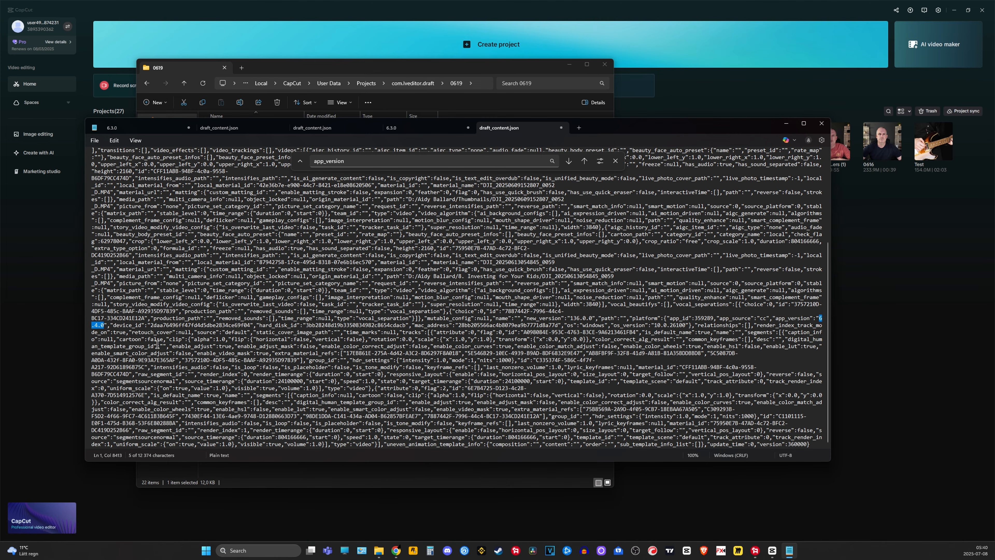
key(ctrl+v)
- Cycle through all app_version matches in the file to check that each value reads 6.3.0
click(584, 161)
click(584, 161)
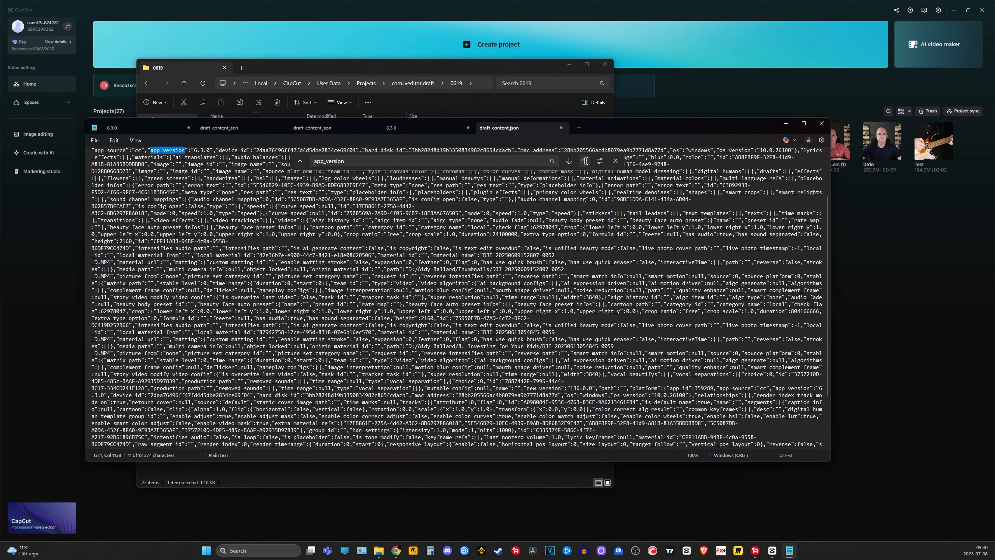
click(584, 160)
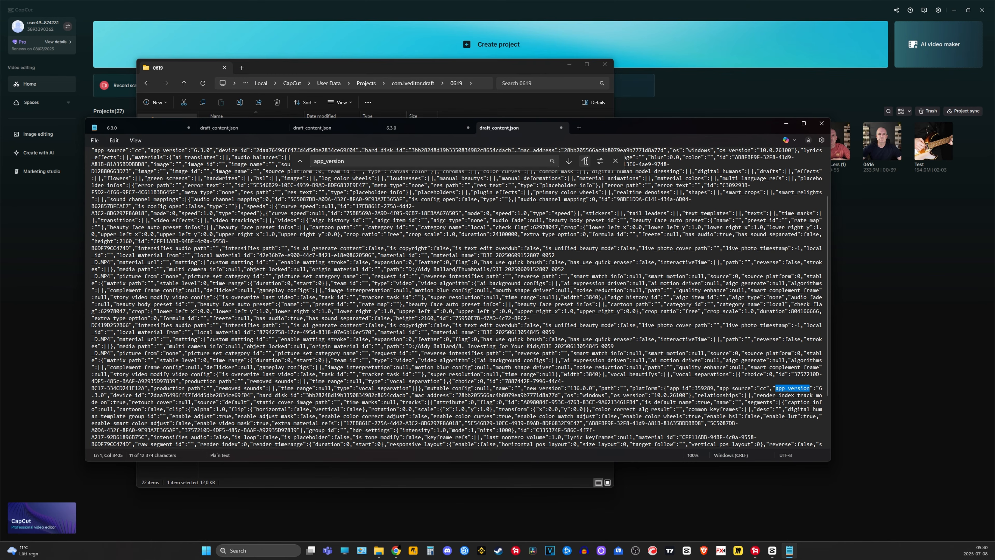
click(584, 161)
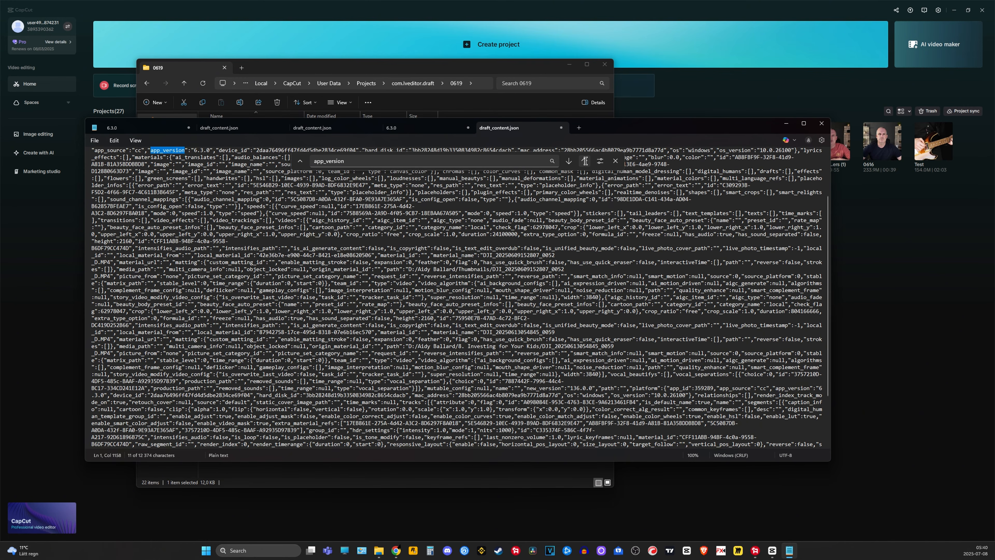
click(584, 161)
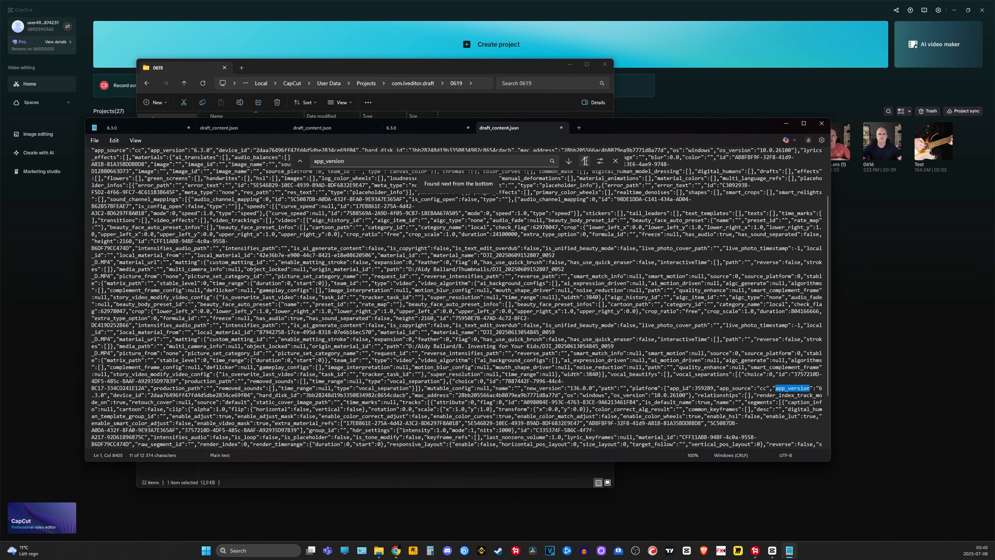
click(585, 161)
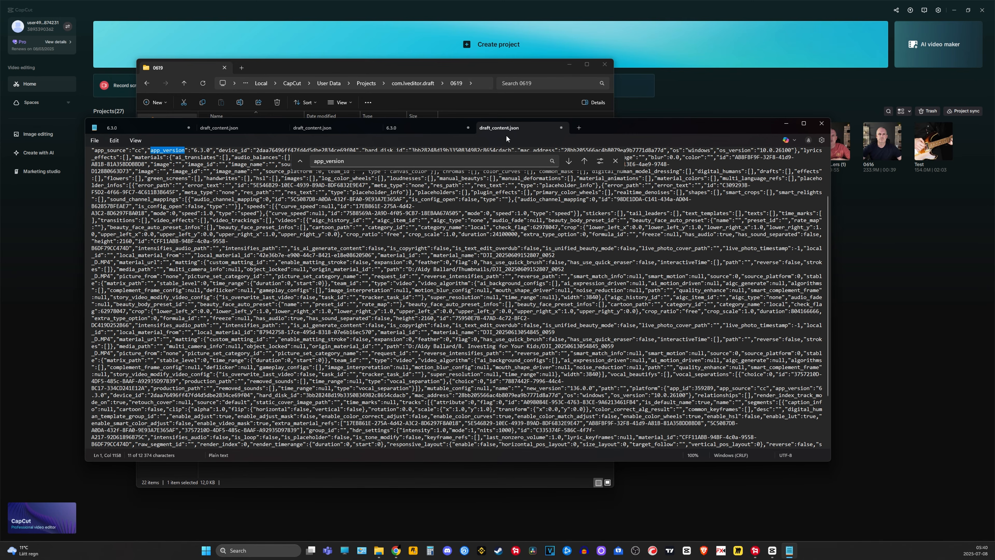
- Save the edited draft_content.json of the 0619 project and close Notepad
key(ctrl+s)
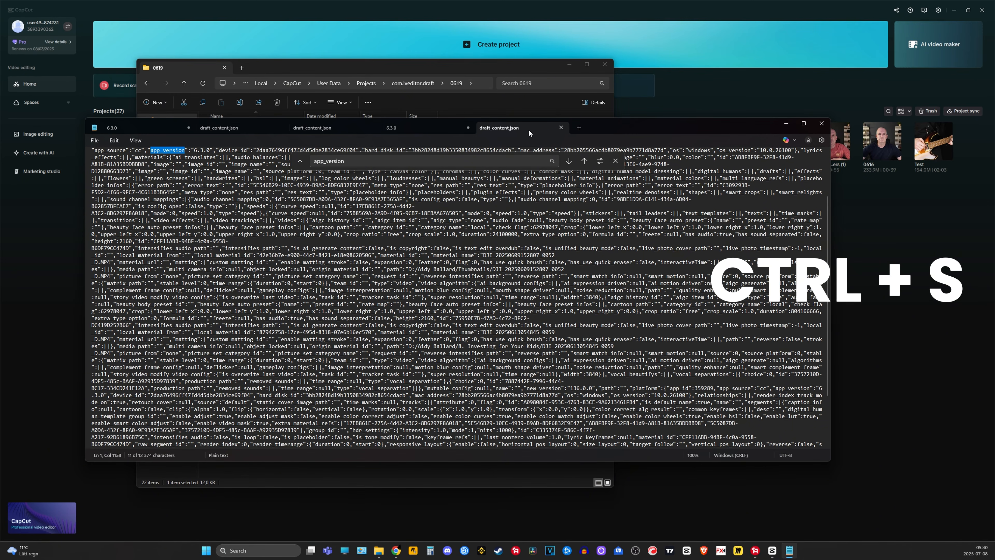
click(94, 140)
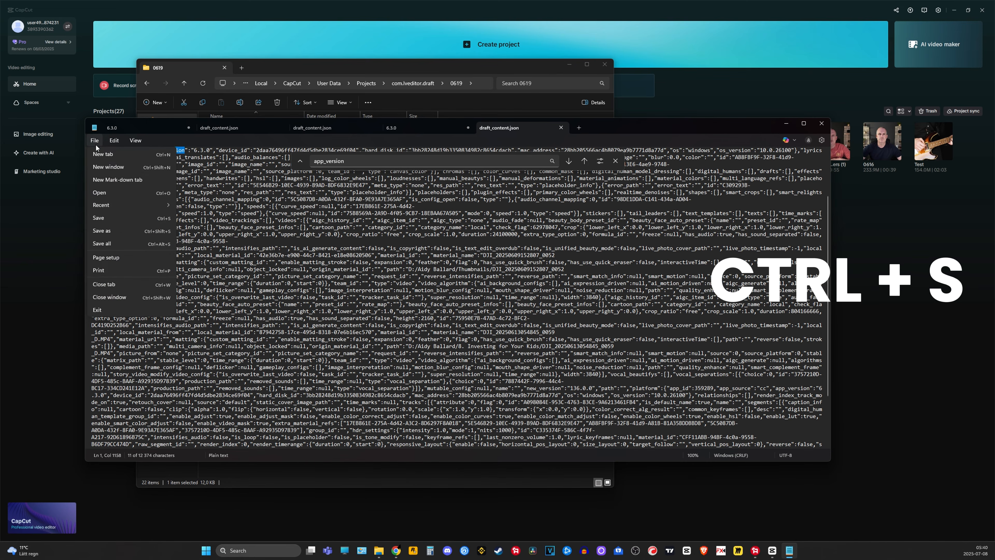
click(116, 219)
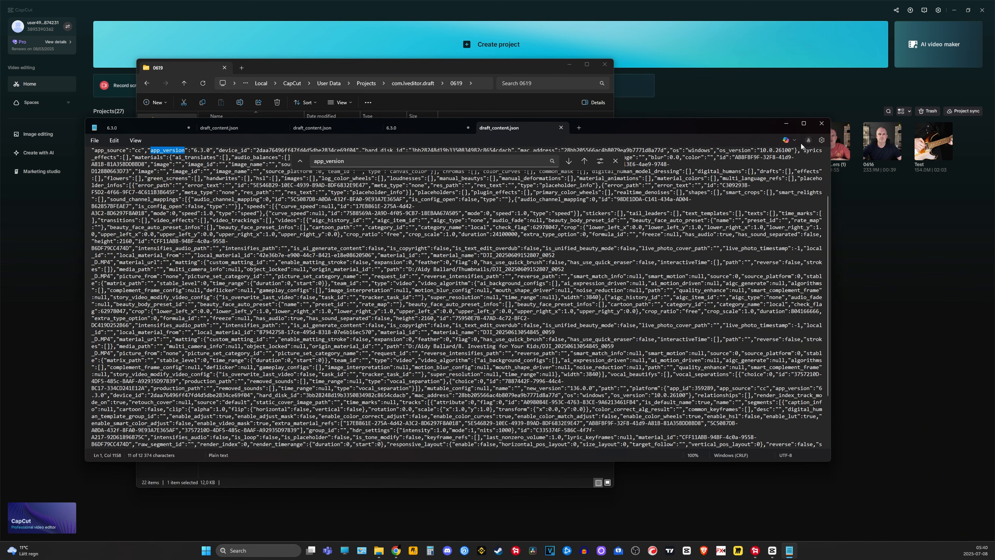
click(819, 124)
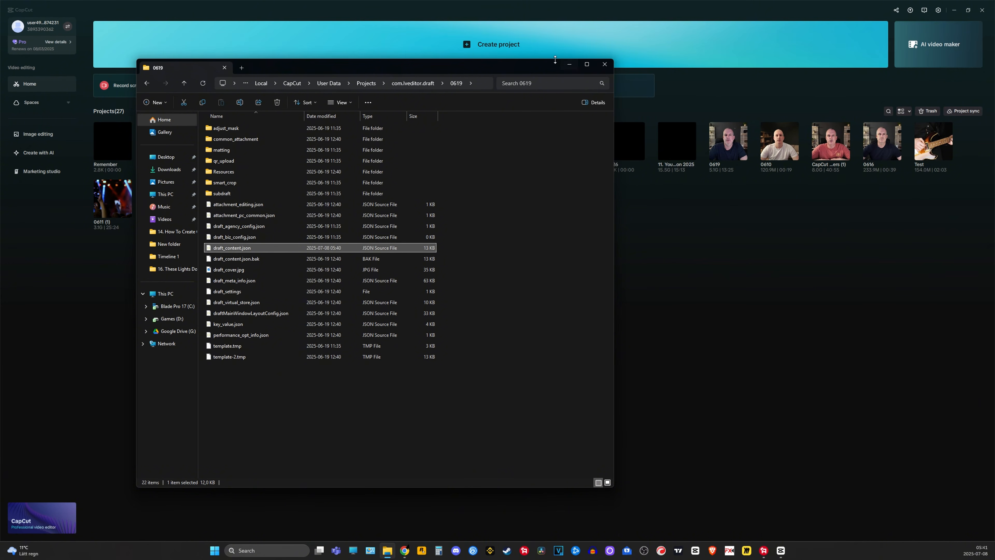
- Minimize File Explorer and open the 0619 project from the CapCut home screen
click(569, 65)
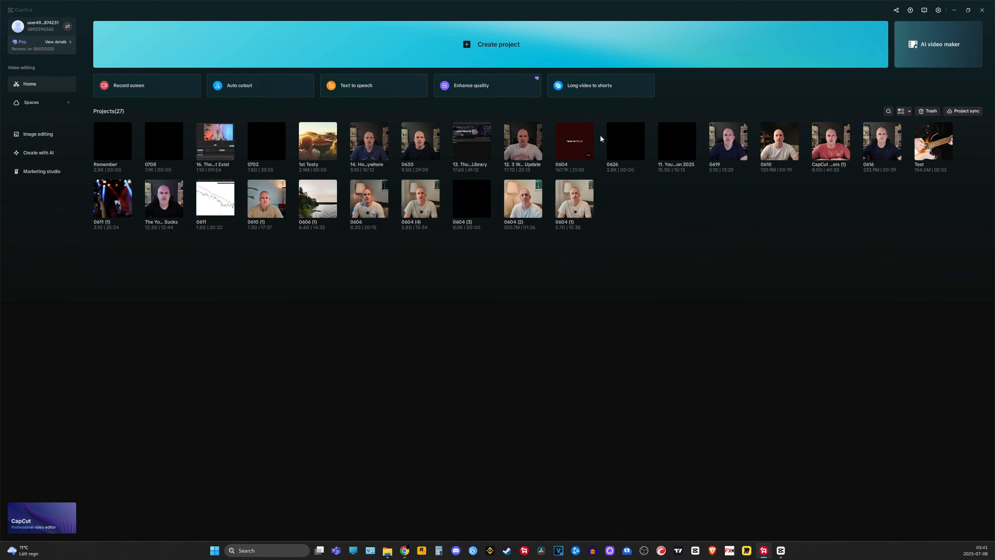
click(727, 149)
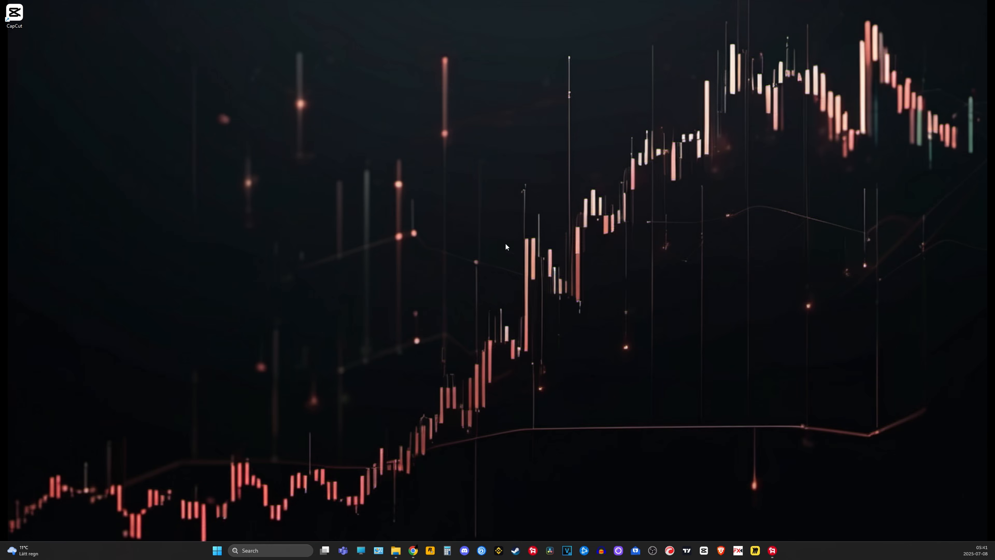